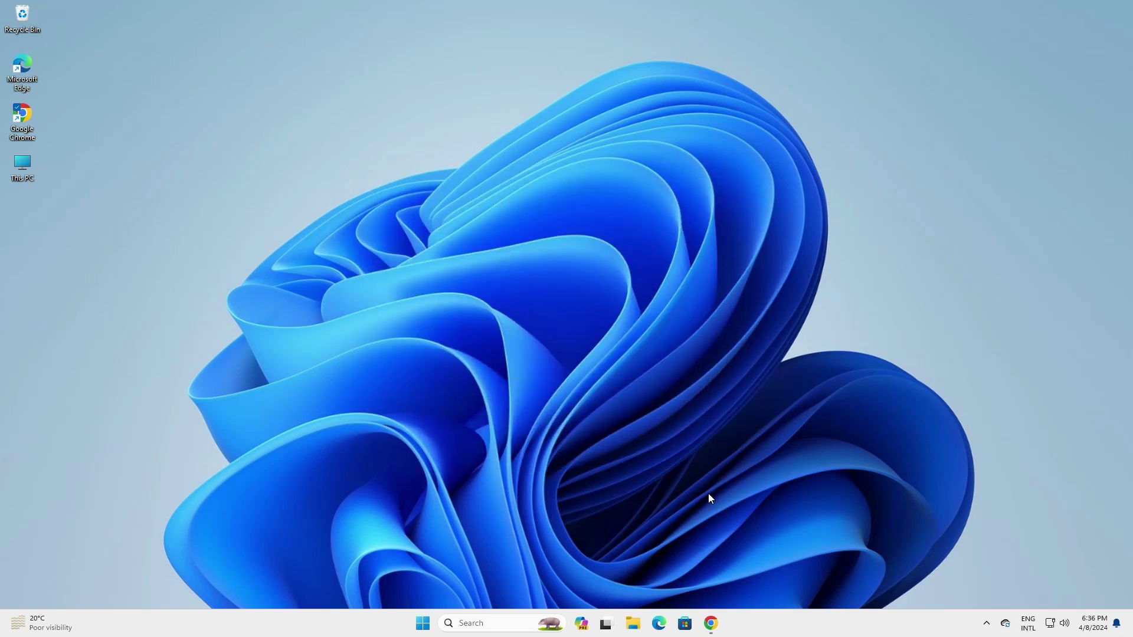
# - Open the Google result 'Support - imageCLASS LBP6230dn' in a new tab and switch to it
pyautogui.click(719, 621)
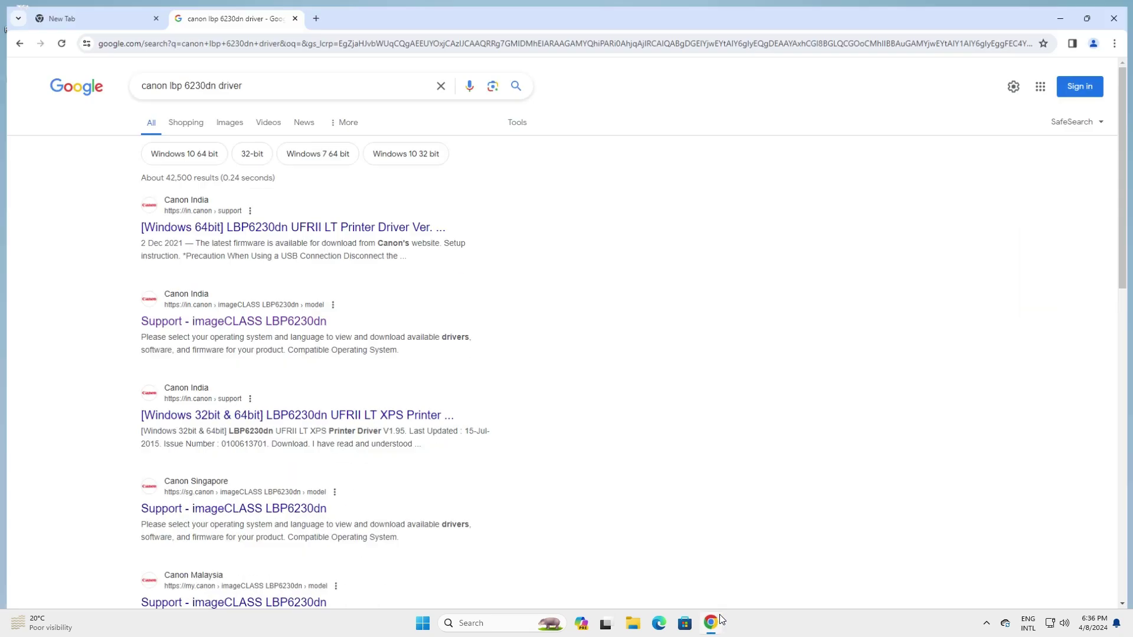
pyautogui.moveTo(470, 156); pyautogui.dragTo(250, 161)
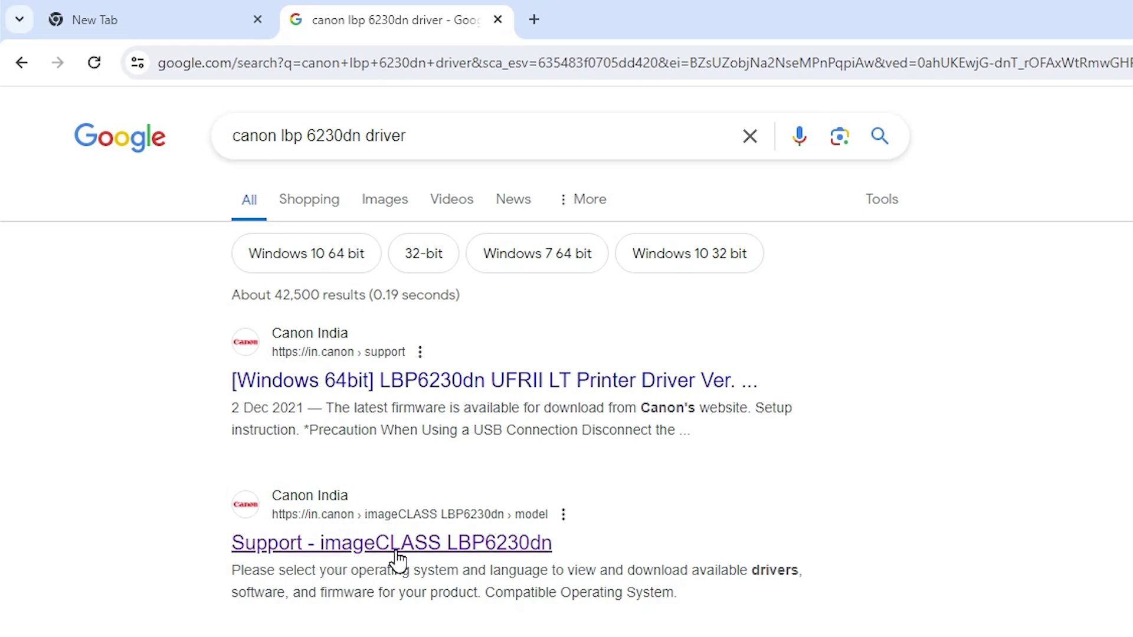
pyautogui.rightClick(440, 541)
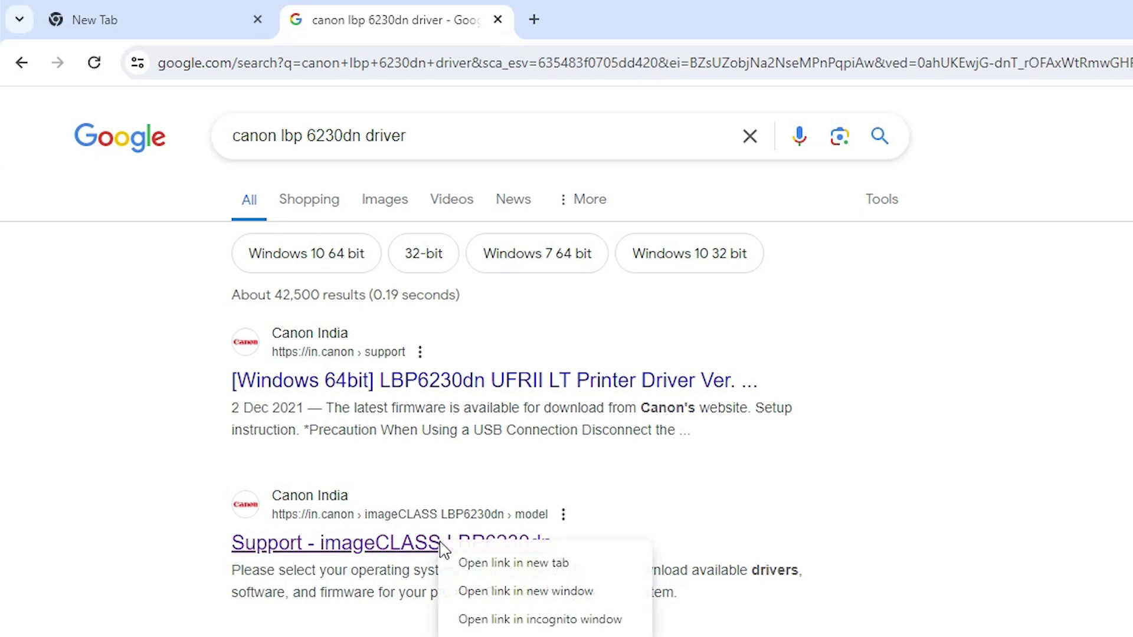
pyautogui.click(506, 564)
pyautogui.click(649, 23)
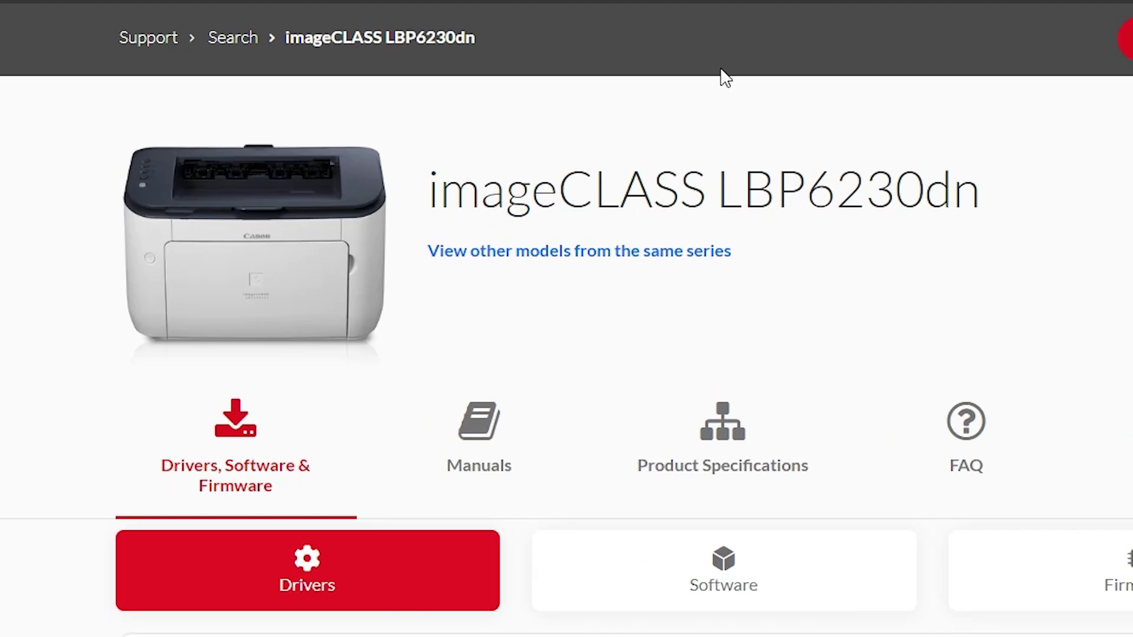
# - Search Drivers for Windows 11 to list the LBP6230dn UFRII LT Printer Driver Ver.21.46
pyautogui.moveTo(553, 248); pyautogui.dragTo(703, 248)
pyautogui.scroll(-3, 405, 233)
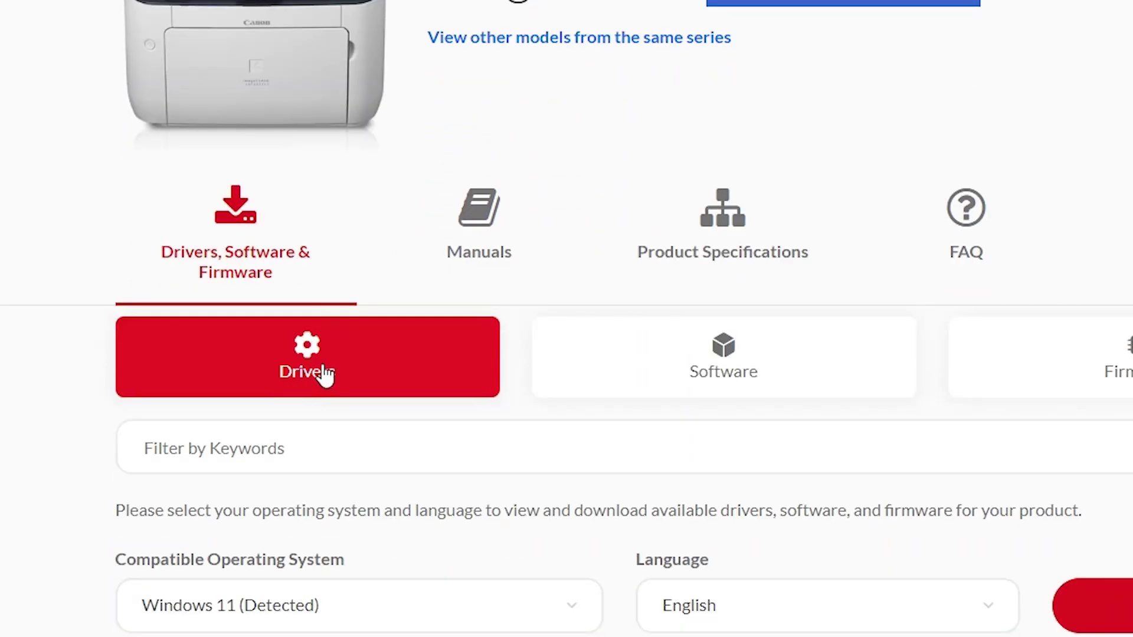
pyautogui.scroll(-3, 385, 320)
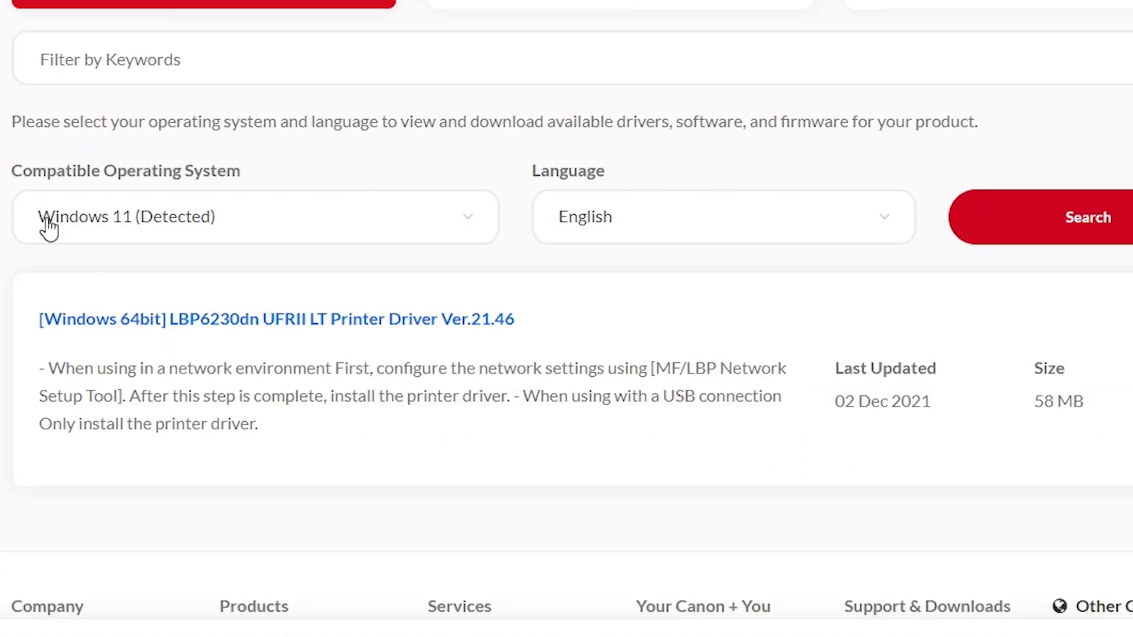
pyautogui.click(275, 223)
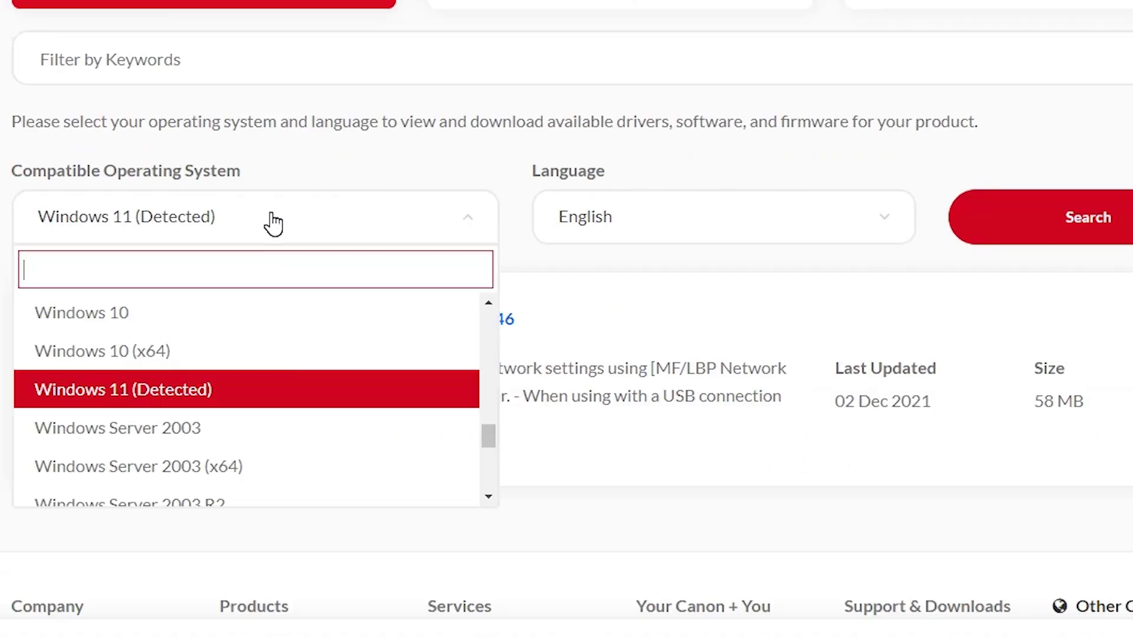
pyautogui.click(118, 389)
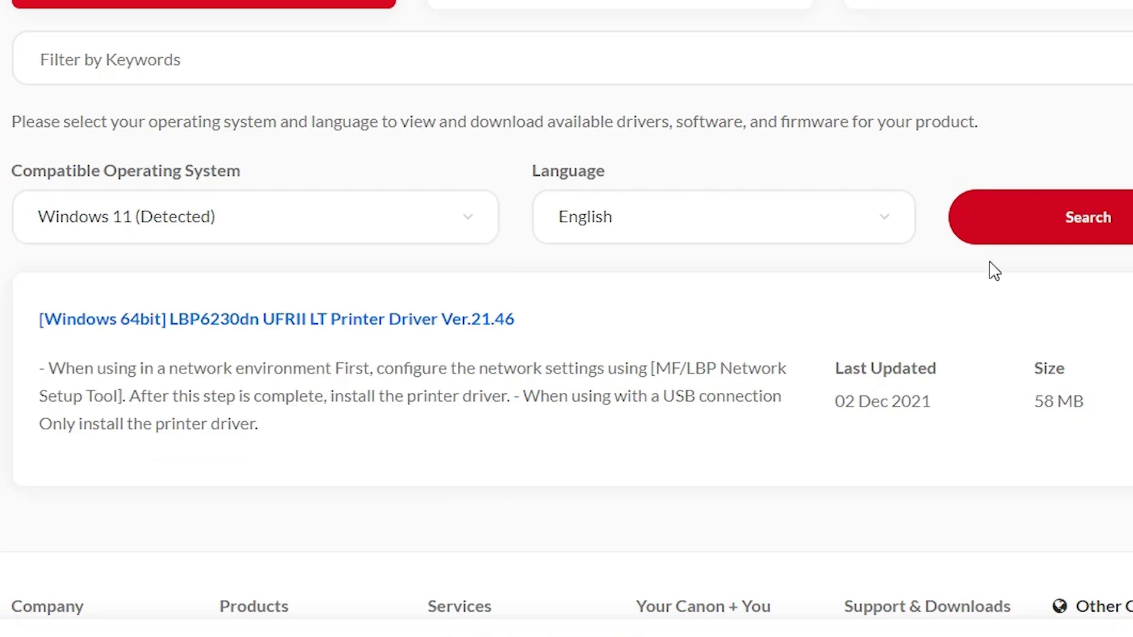
pyautogui.click(1035, 228)
pyautogui.scroll(-5, 767, 437)
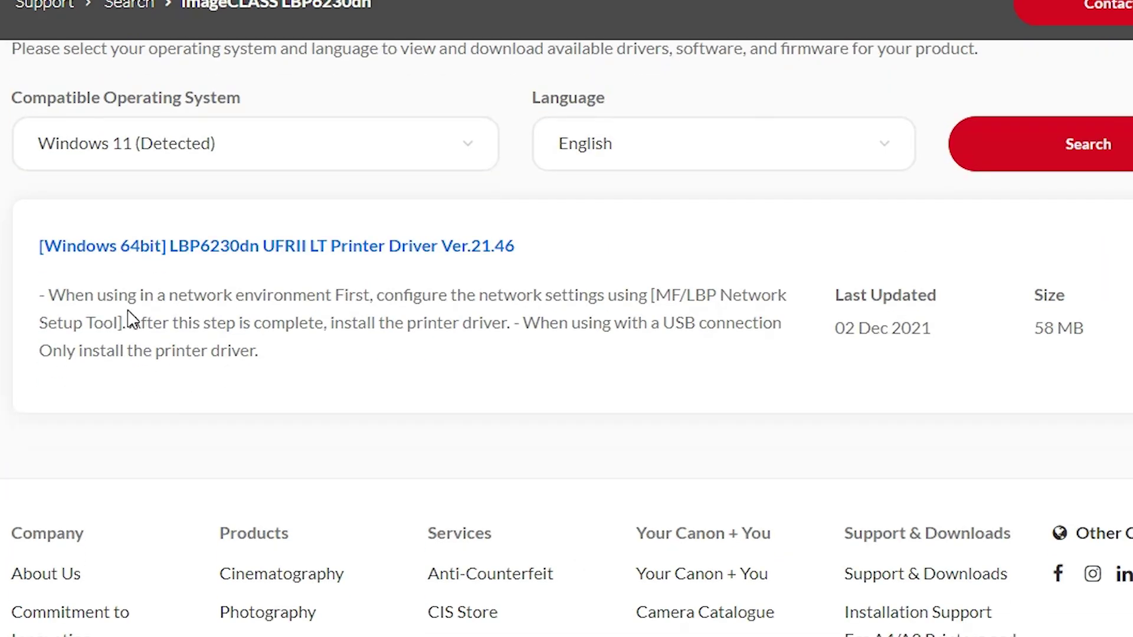
# - Download LBP6230_V2146_WP_EN.exe from the UFRII LT driver page, accepting the licence agreement
pyautogui.click(241, 255)
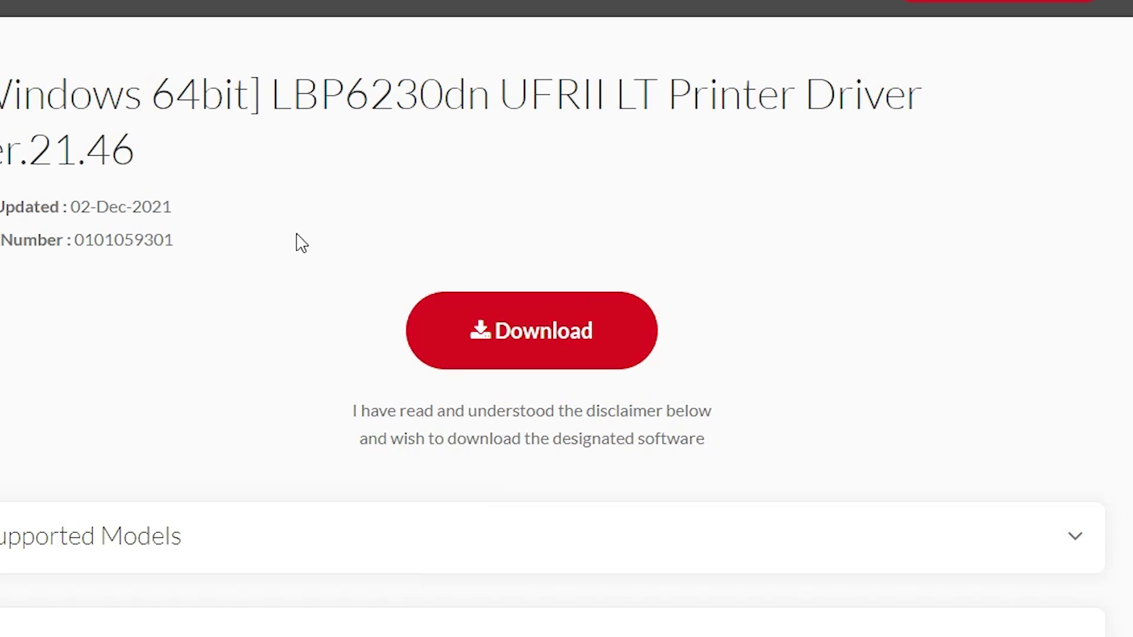
pyautogui.click(554, 327)
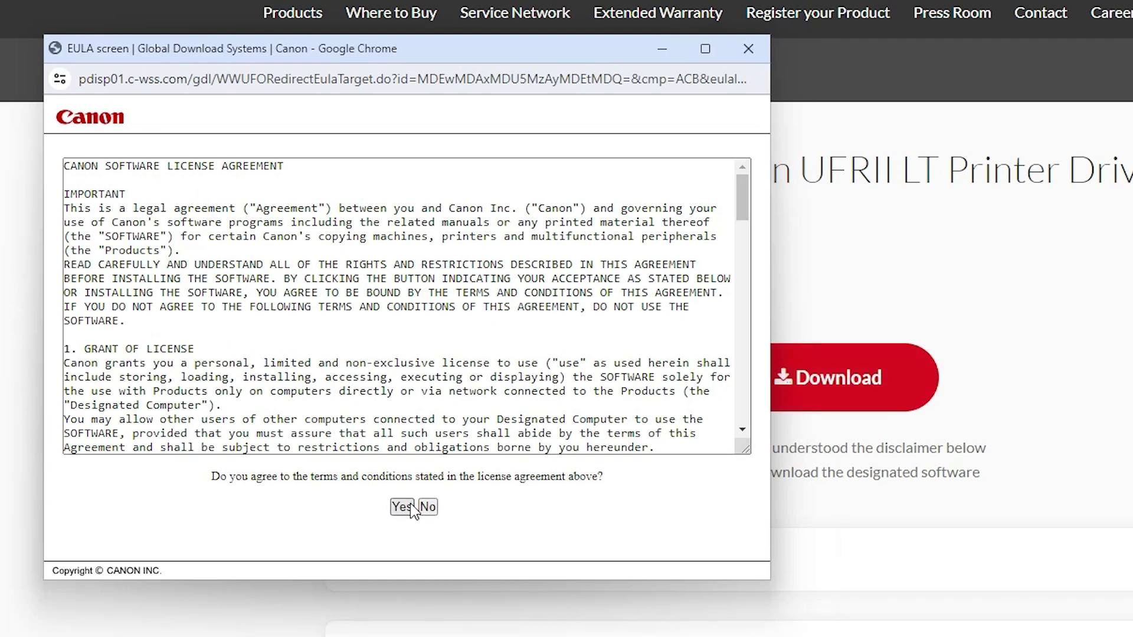
pyautogui.click(406, 508)
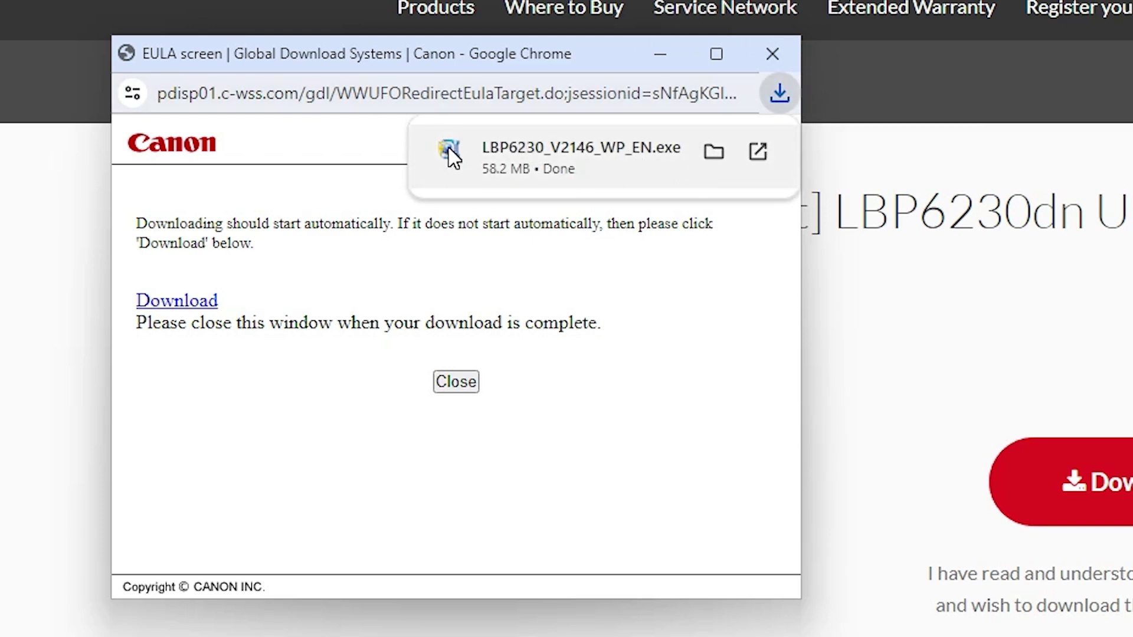
# - Move LBP6230_V2146_WP_EN.exe from Downloads to the desktop, closing the download popup and Explorer
pyautogui.click(715, 152)
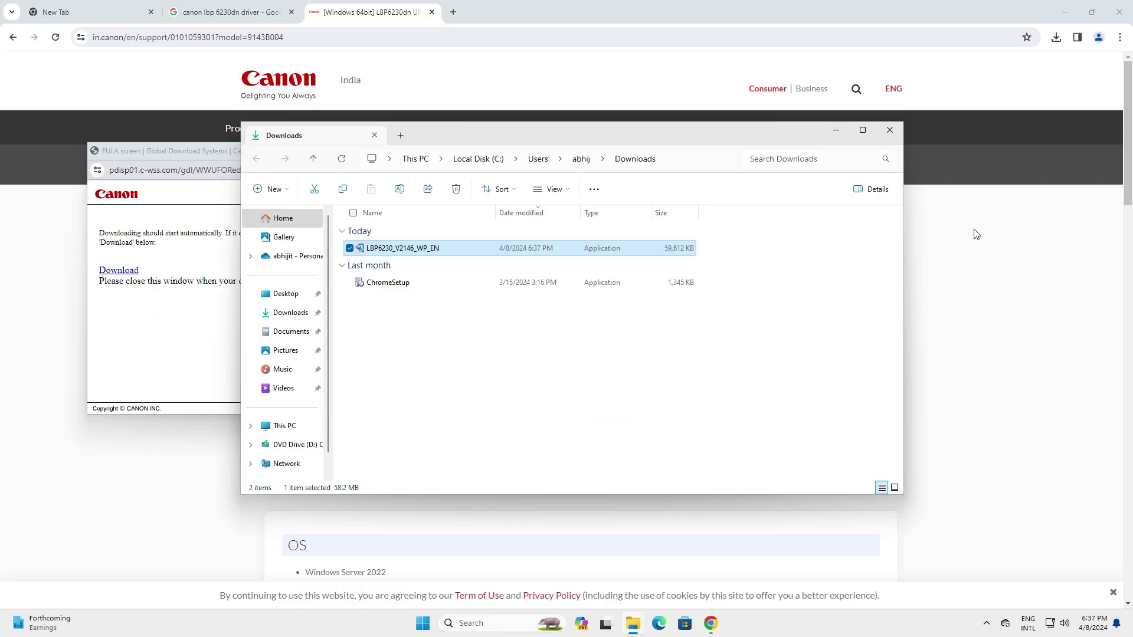
pyautogui.click(975, 234)
pyautogui.click(1065, 12)
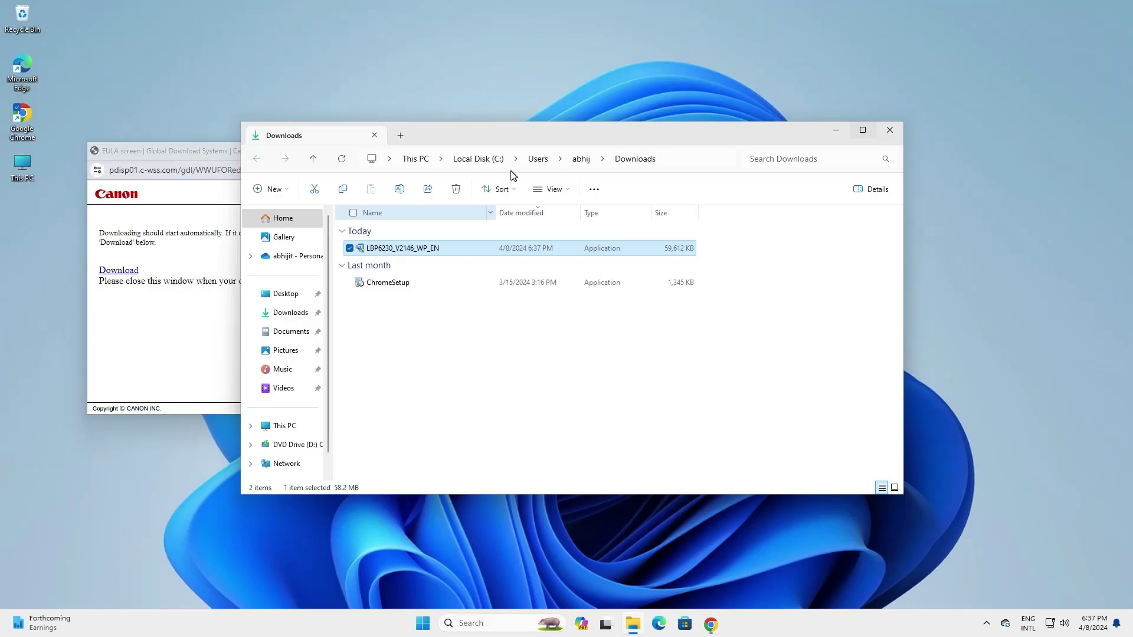
pyautogui.click(118, 152)
pyautogui.click(407, 151)
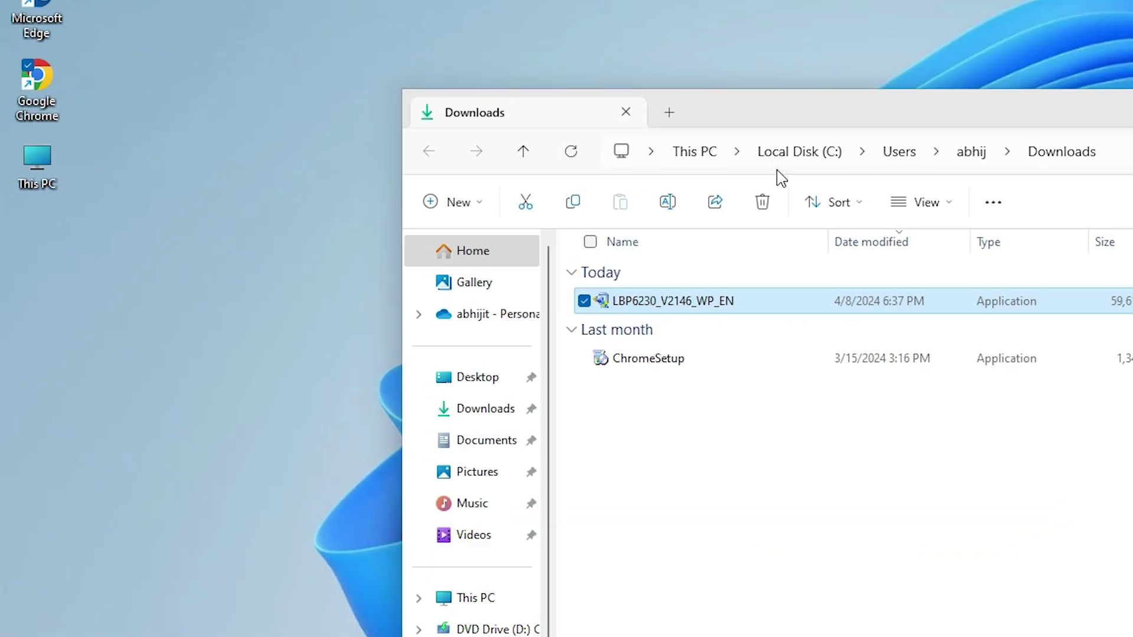
pyautogui.moveTo(759, 306); pyautogui.dragTo(40, 254)
pyautogui.click(890, 130)
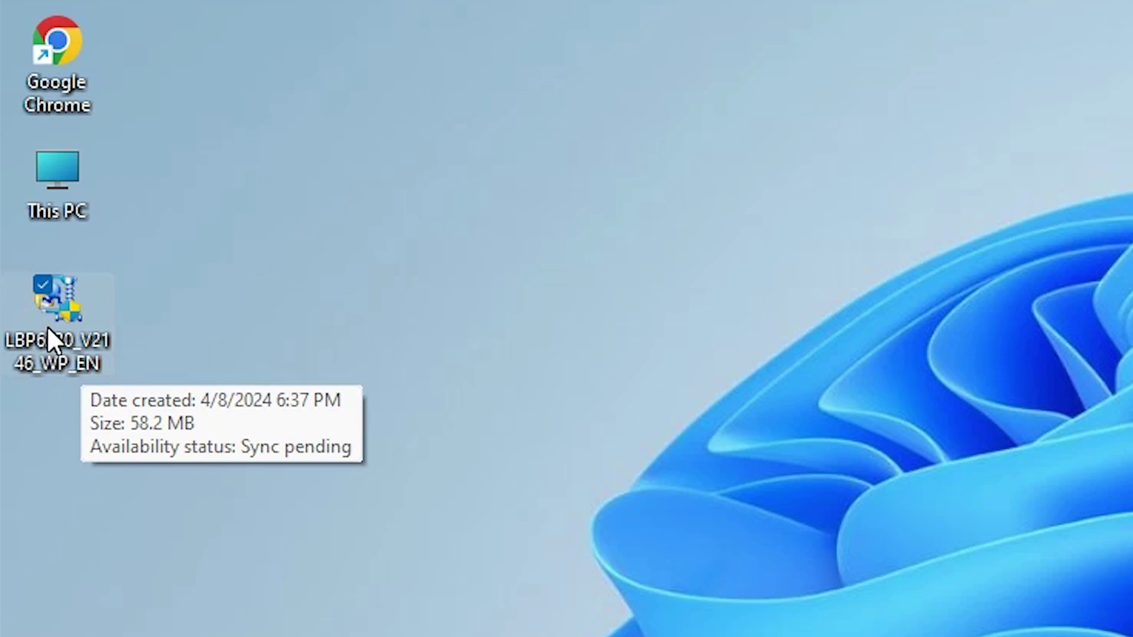
# - Extract LBP6230_V2146_WP_EN.exe into a folder on the desktop
pyautogui.rightClick(50, 342)
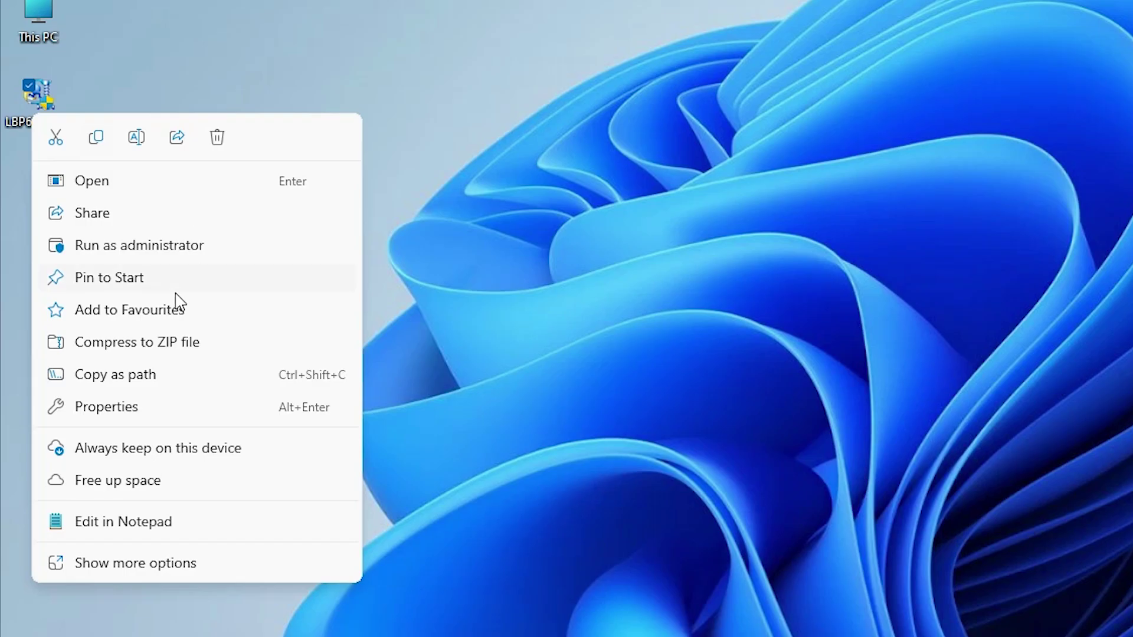
pyautogui.click(112, 564)
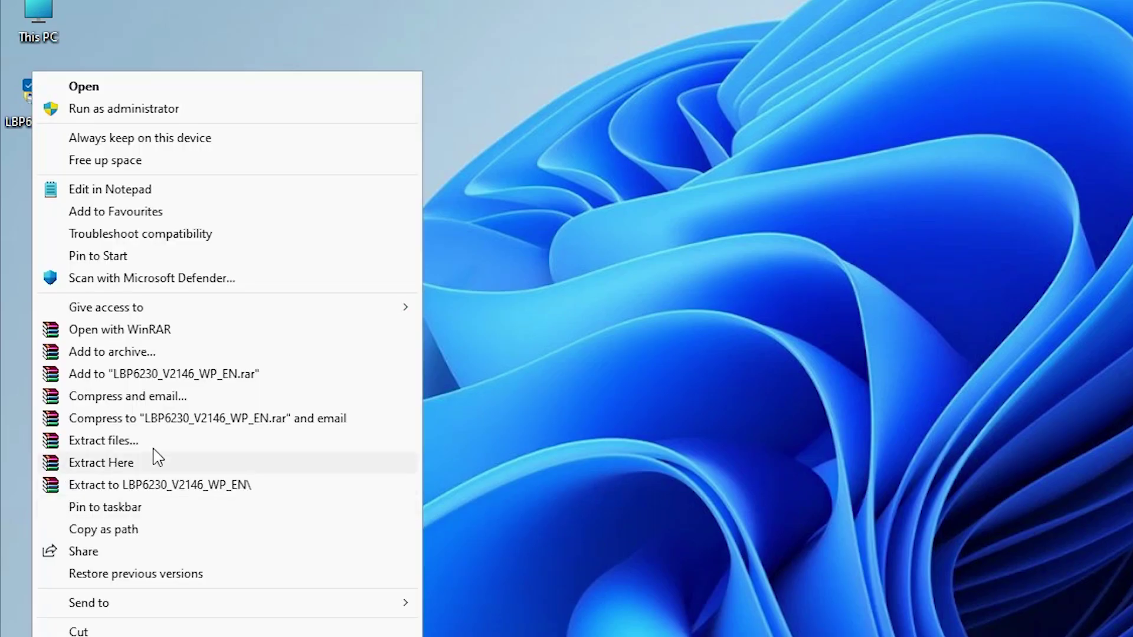
pyautogui.click(138, 443)
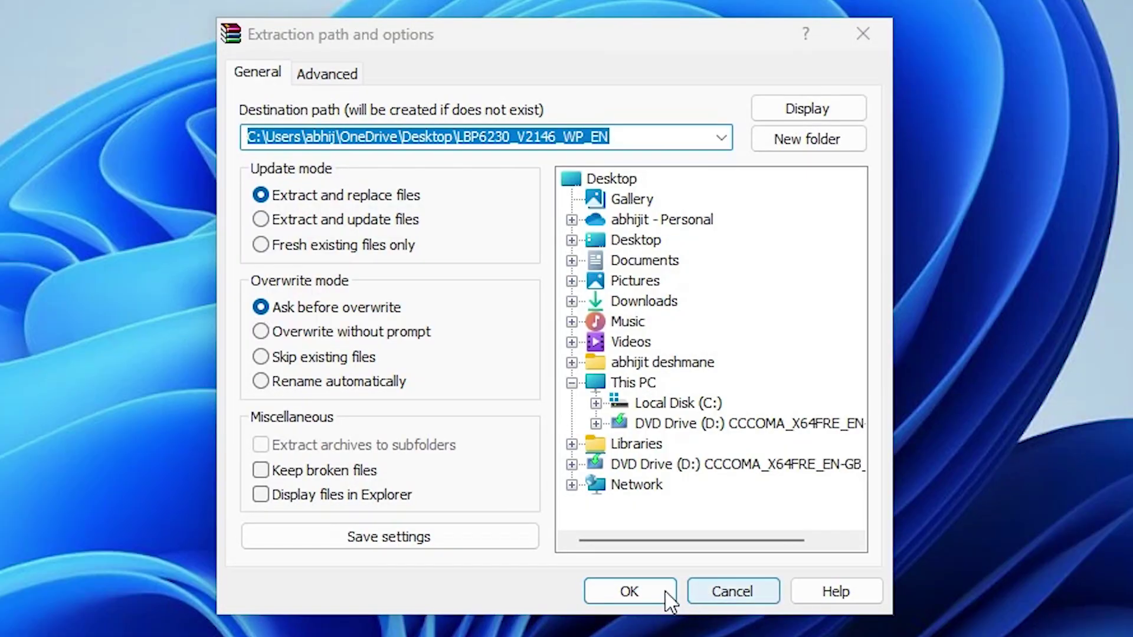
pyautogui.click(655, 595)
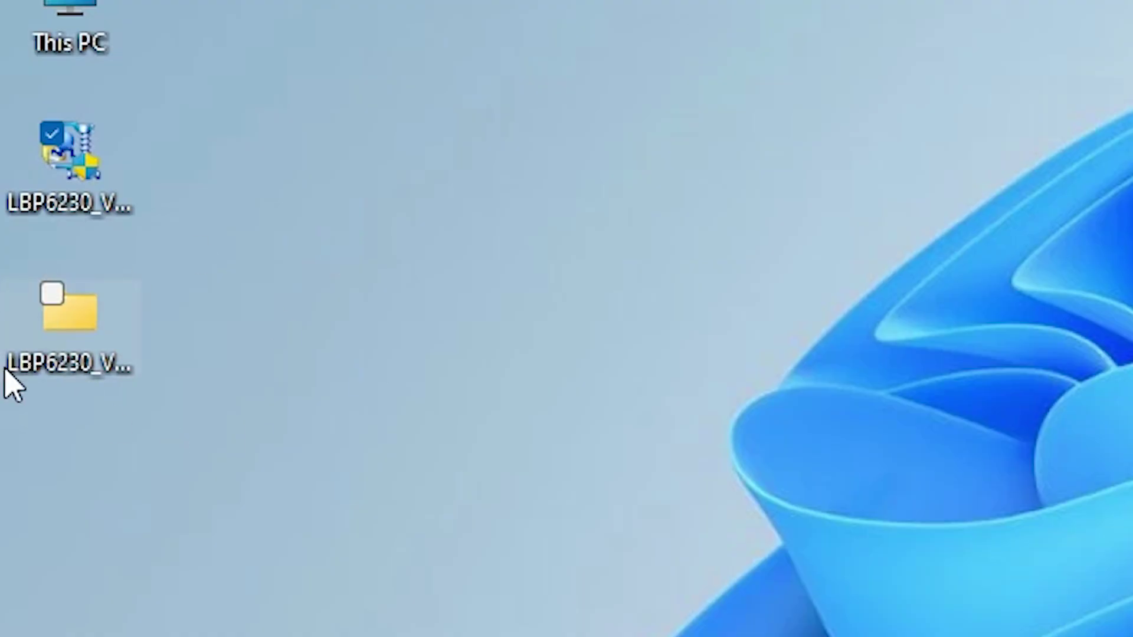
# - Open the extracted folder's UFRII\uk_eng\x64\Driver subfolder
pyautogui.click(106, 342)
pyautogui.doubleClick(109, 353)
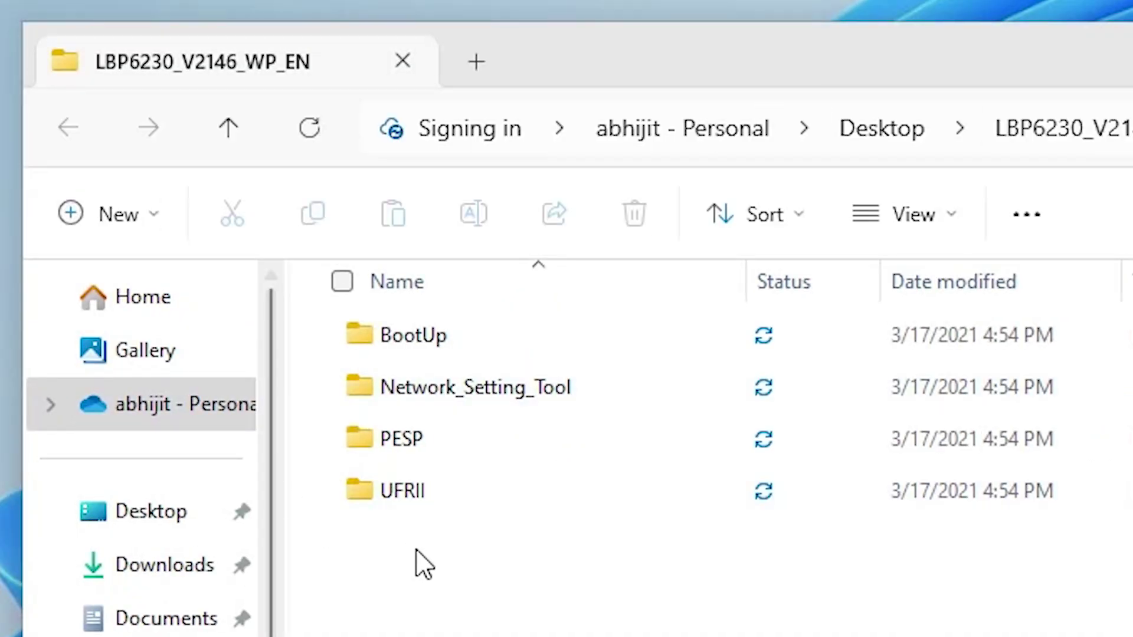
pyautogui.doubleClick(424, 504)
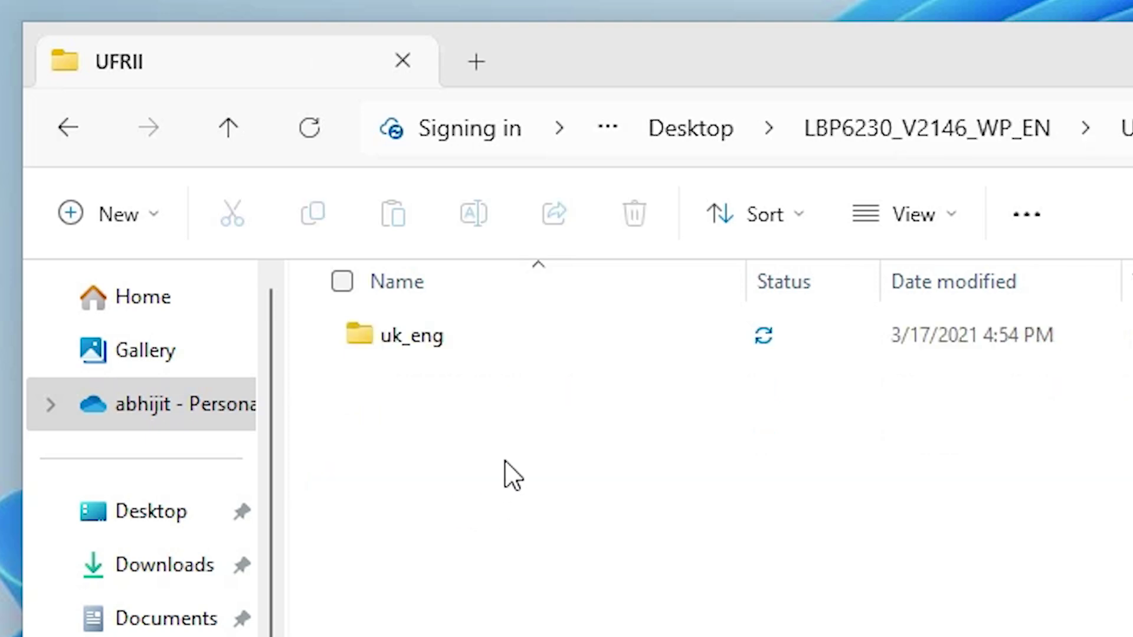
pyautogui.doubleClick(381, 343)
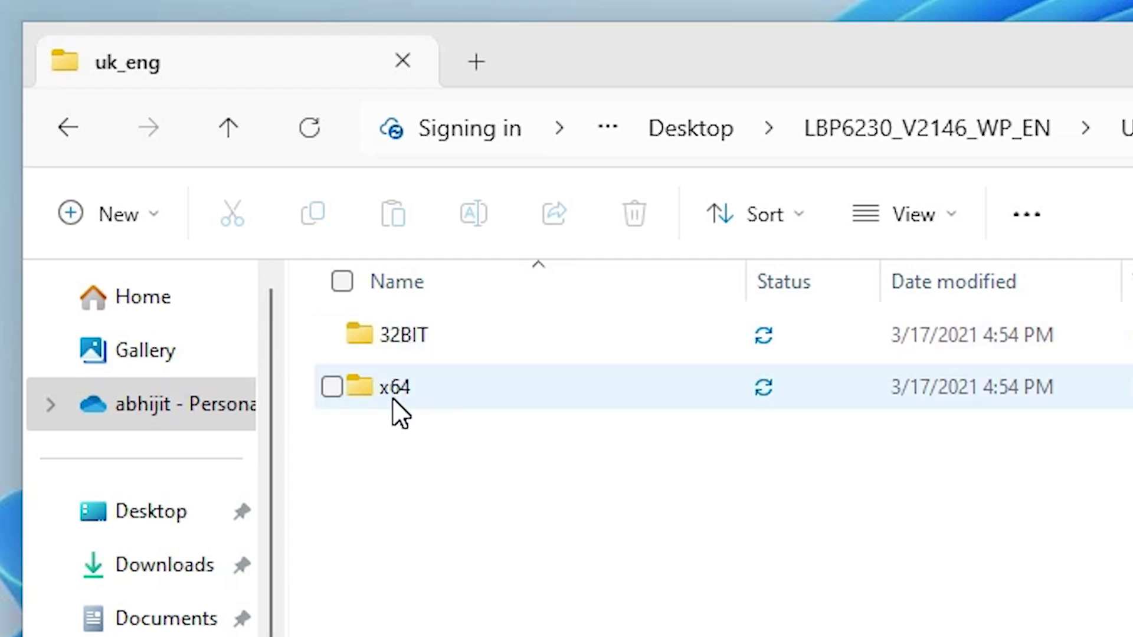
pyautogui.moveTo(400, 397)
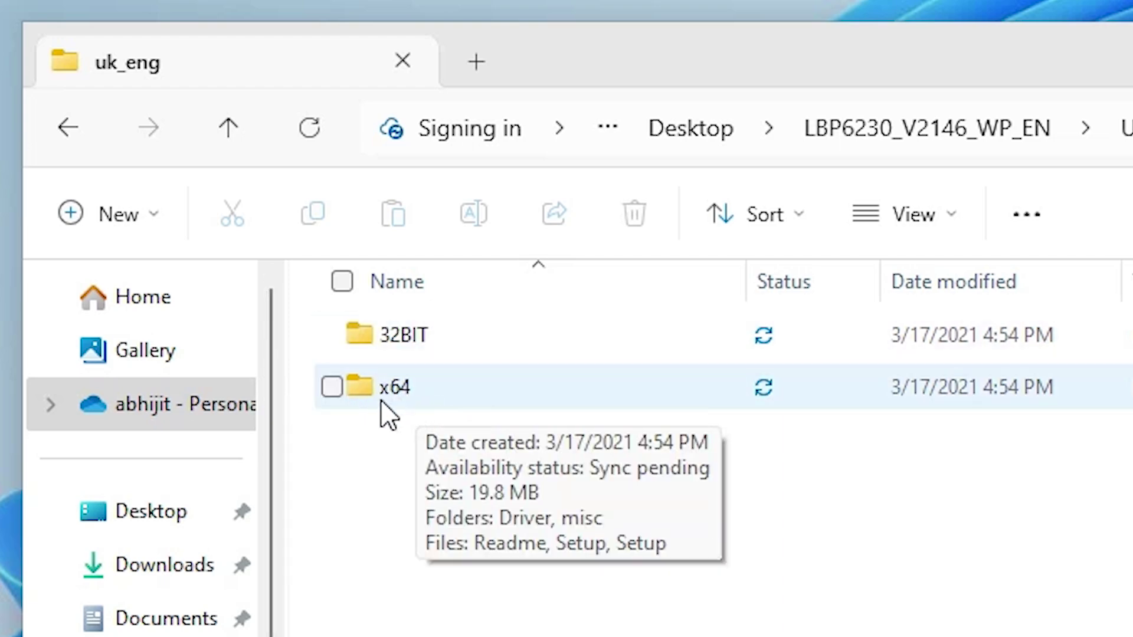
pyautogui.doubleClick(422, 391)
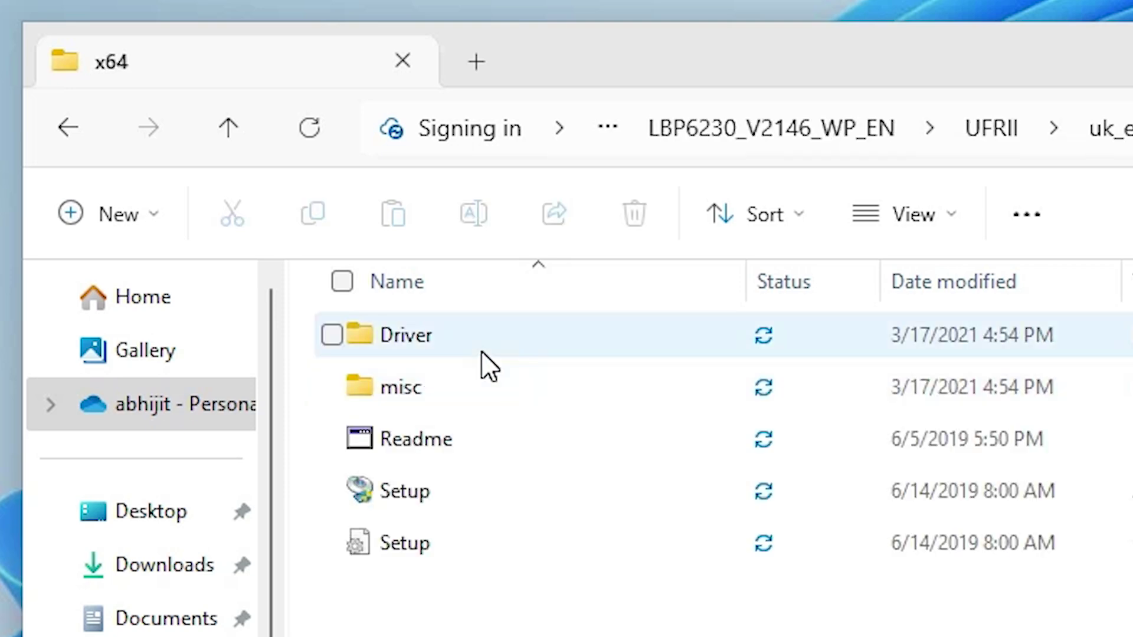
pyautogui.doubleClick(437, 342)
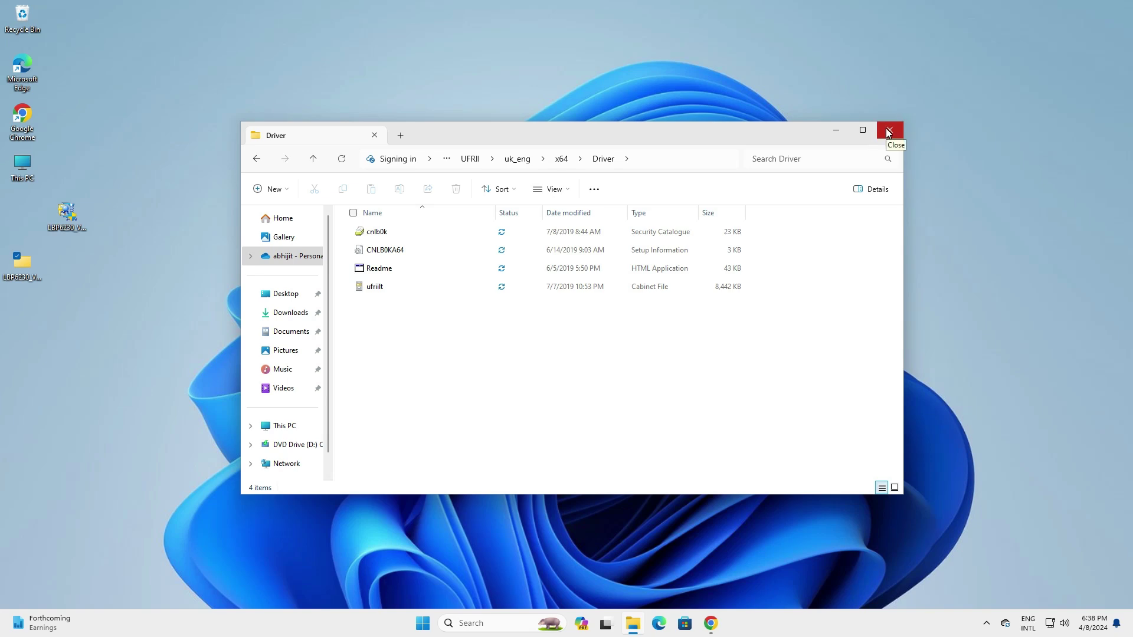
# - Close the Driver folder and reach Printers & scanners by searching 'print' in Start
pyautogui.click(888, 131)
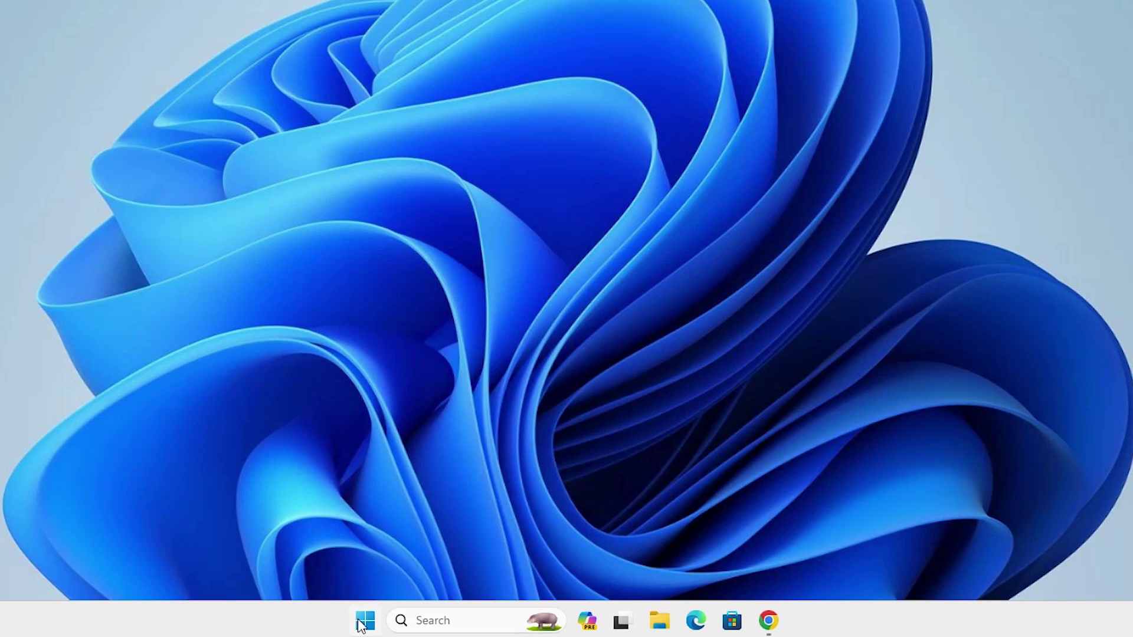
pyautogui.click(361, 624)
pyautogui.write('pr')
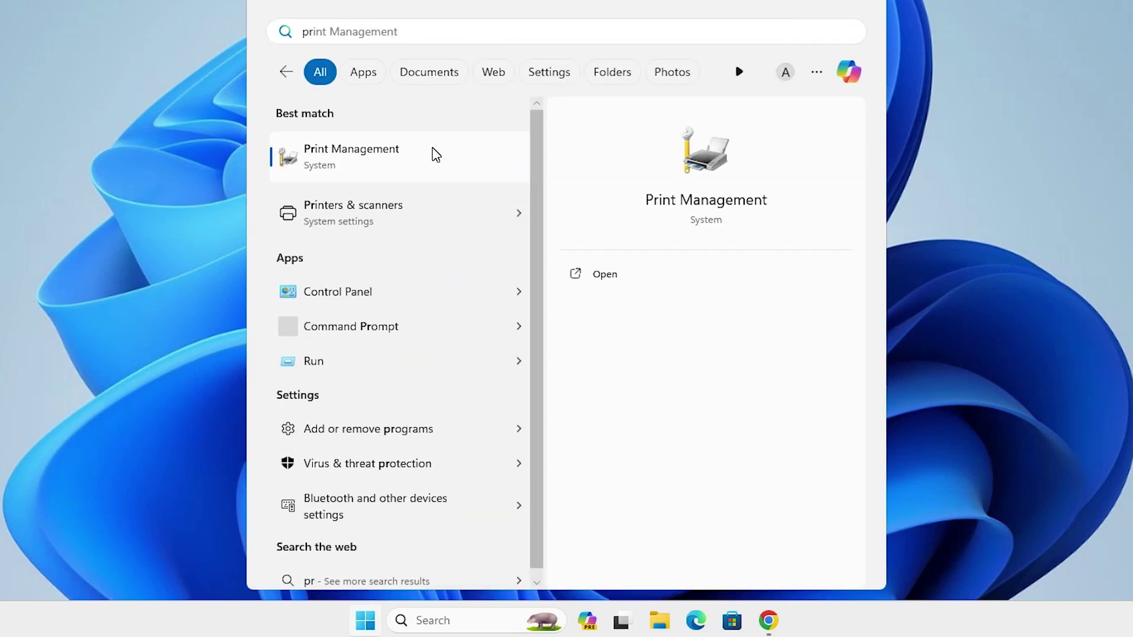
pyautogui.write('int')
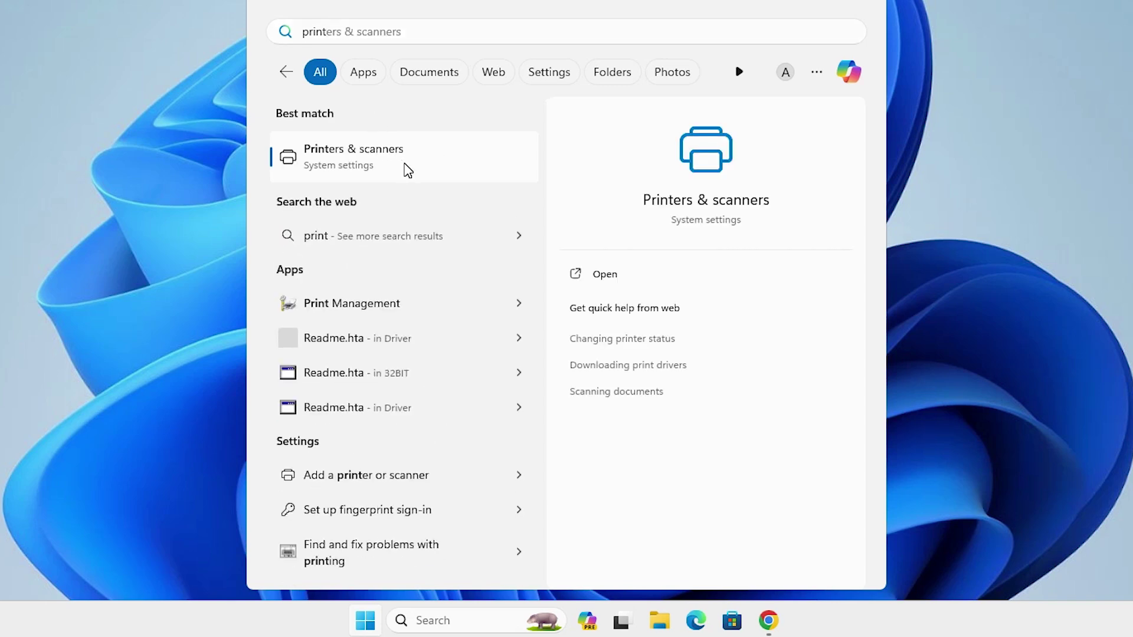
pyautogui.click(407, 170)
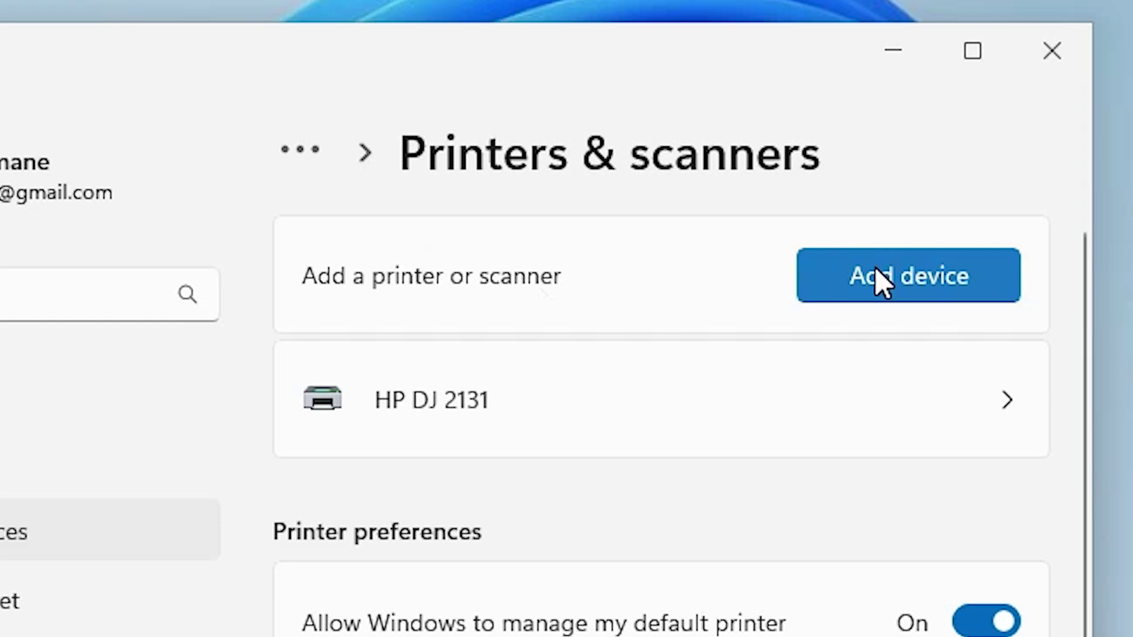
# - Add a device, then choose to add the unlisted printer manually
pyautogui.click(922, 279)
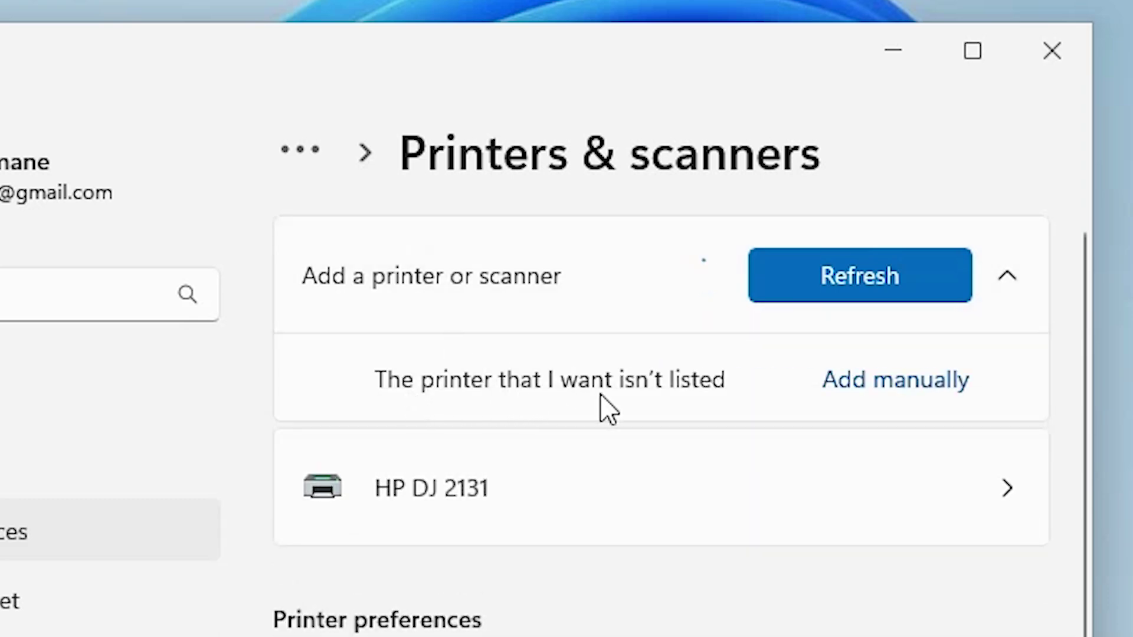
pyautogui.click(897, 381)
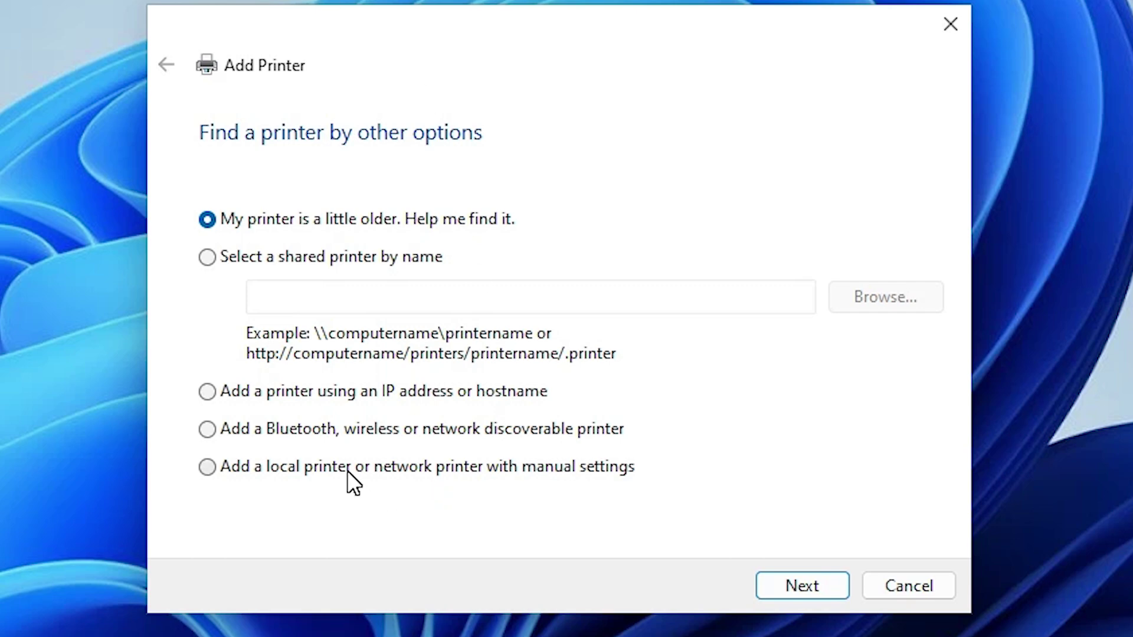
# - Choose a local printer with manual settings on the existing USB_001 (Local Port)
pyautogui.click(493, 466)
pyautogui.click(827, 592)
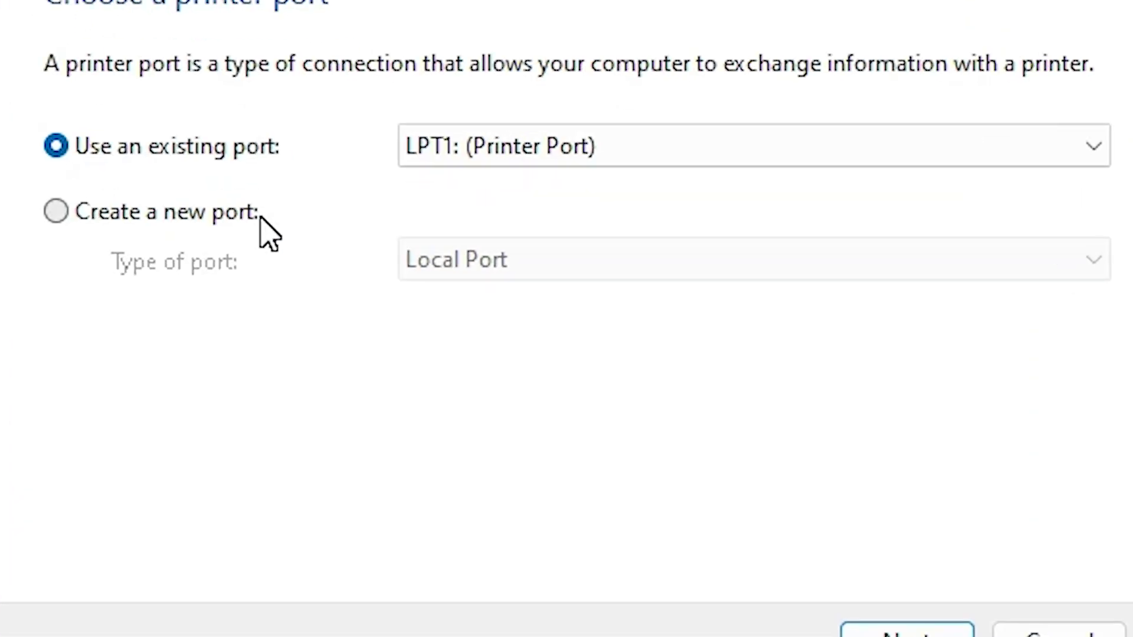
pyautogui.click(515, 143)
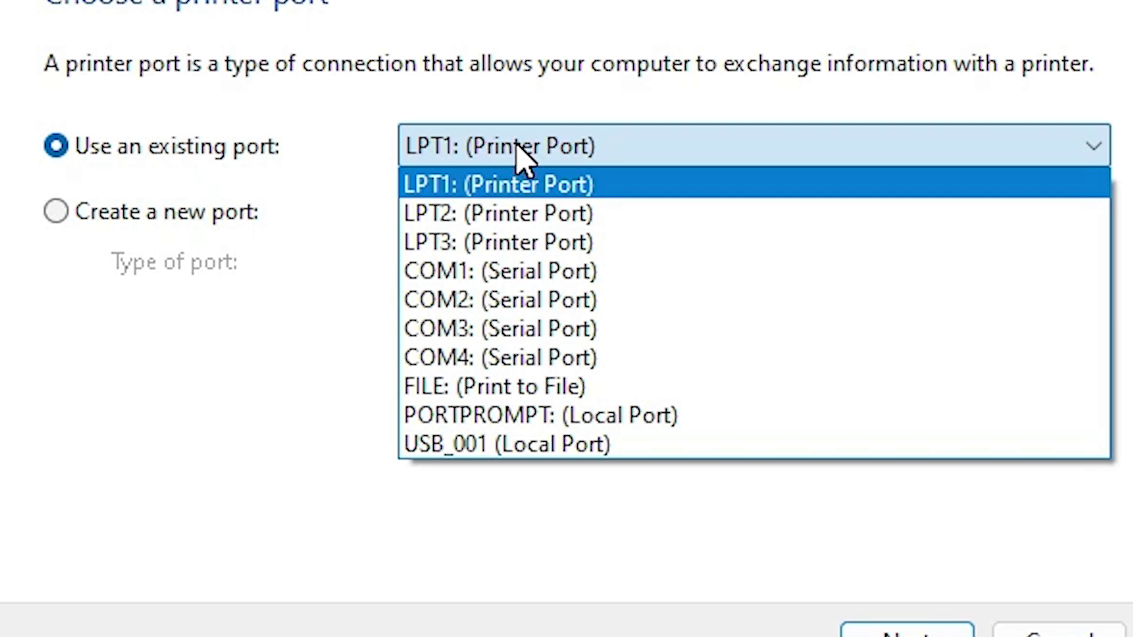
pyautogui.click(527, 443)
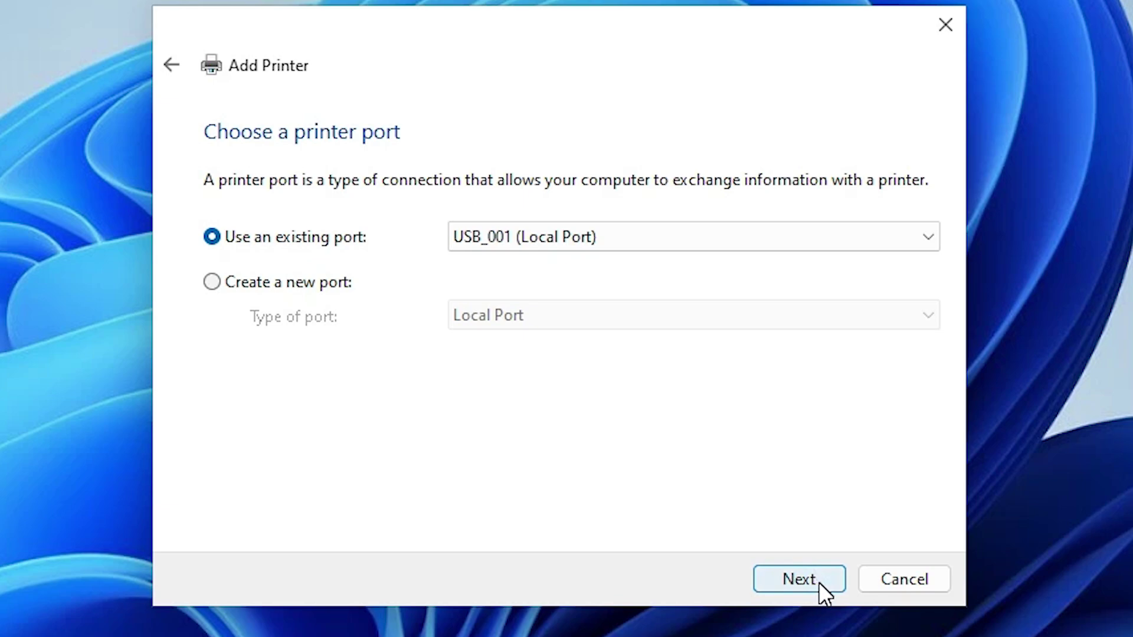
# - Start a Have Disk driver install and browse into the desktop LBP6230_V2146_WP_EN folder
pyautogui.click(820, 583)
pyautogui.click(824, 489)
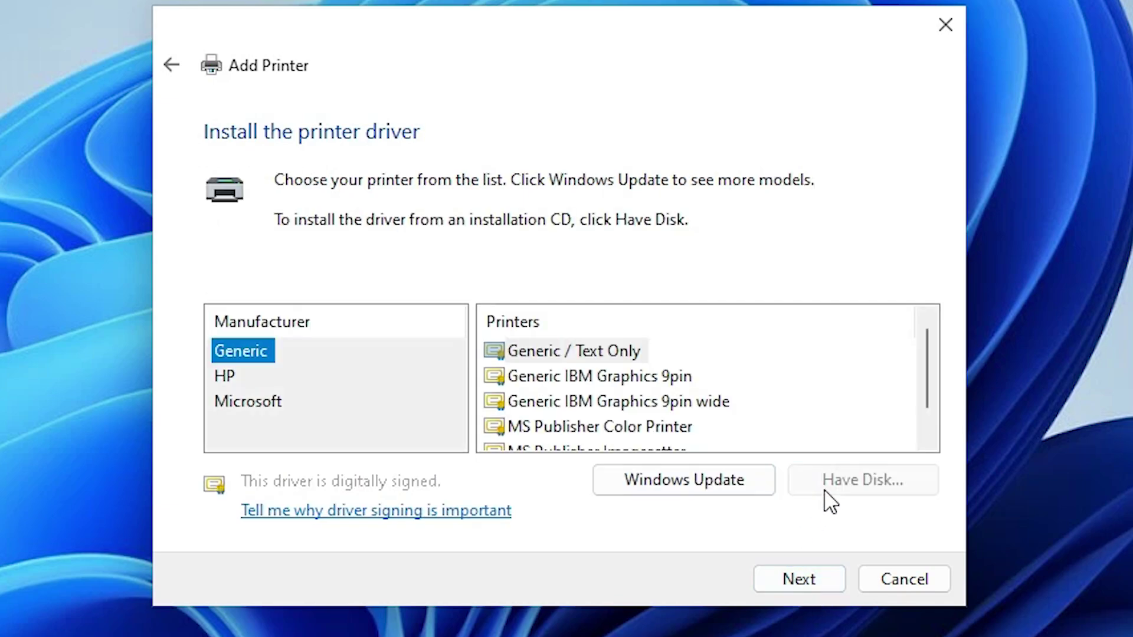
pyautogui.click(781, 452)
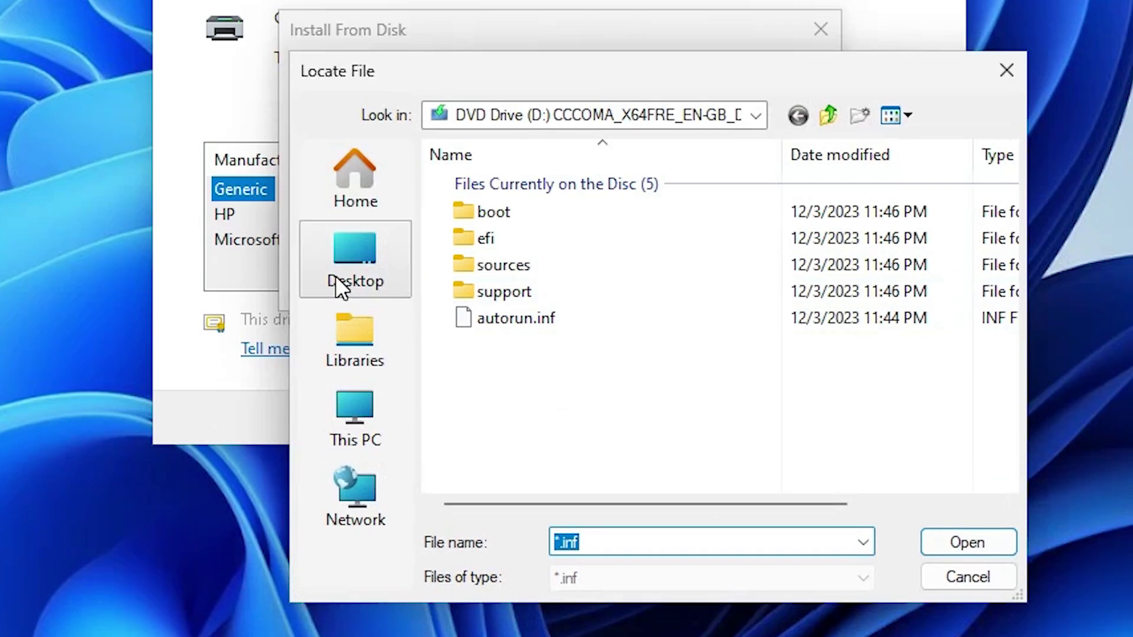
pyautogui.click(336, 277)
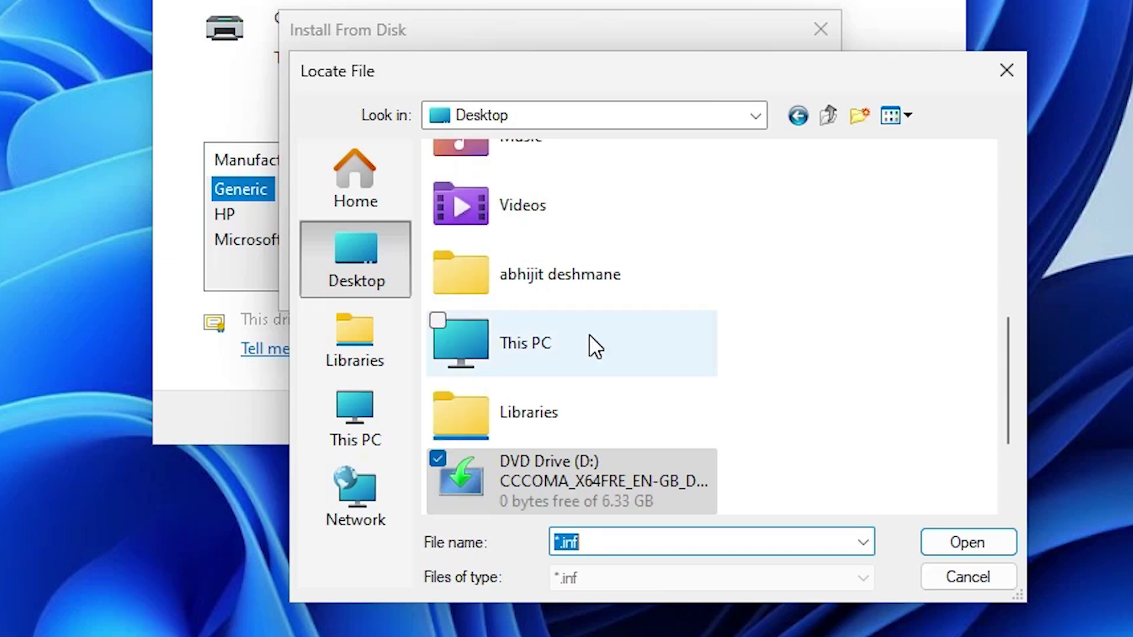
pyautogui.scroll(-1, 756, 348)
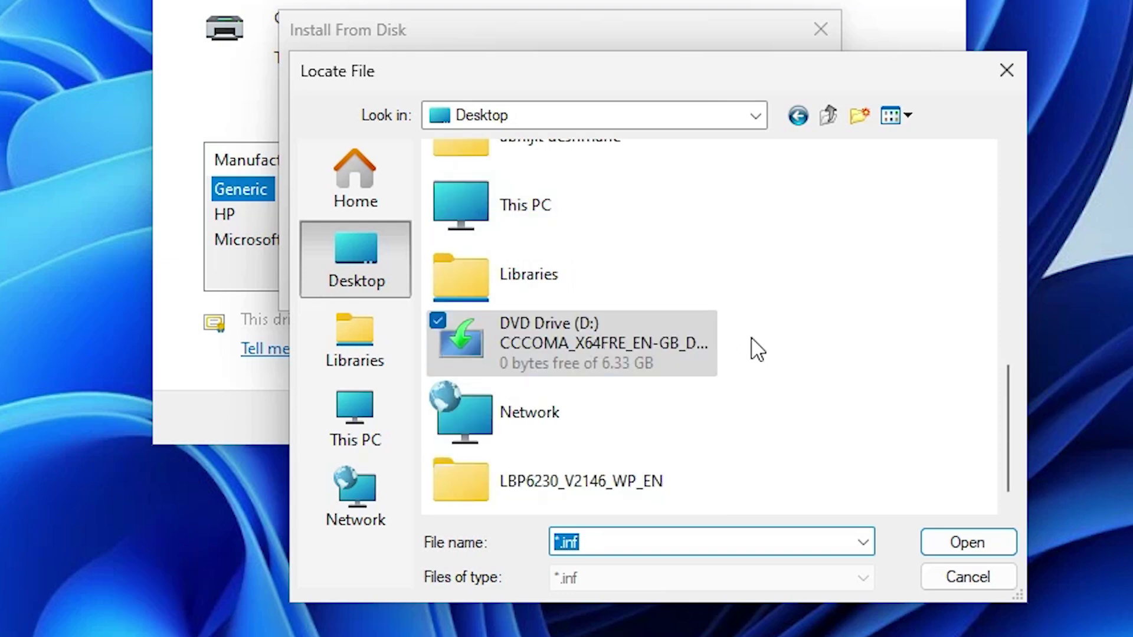
pyautogui.click(511, 483)
pyautogui.doubleClick(511, 481)
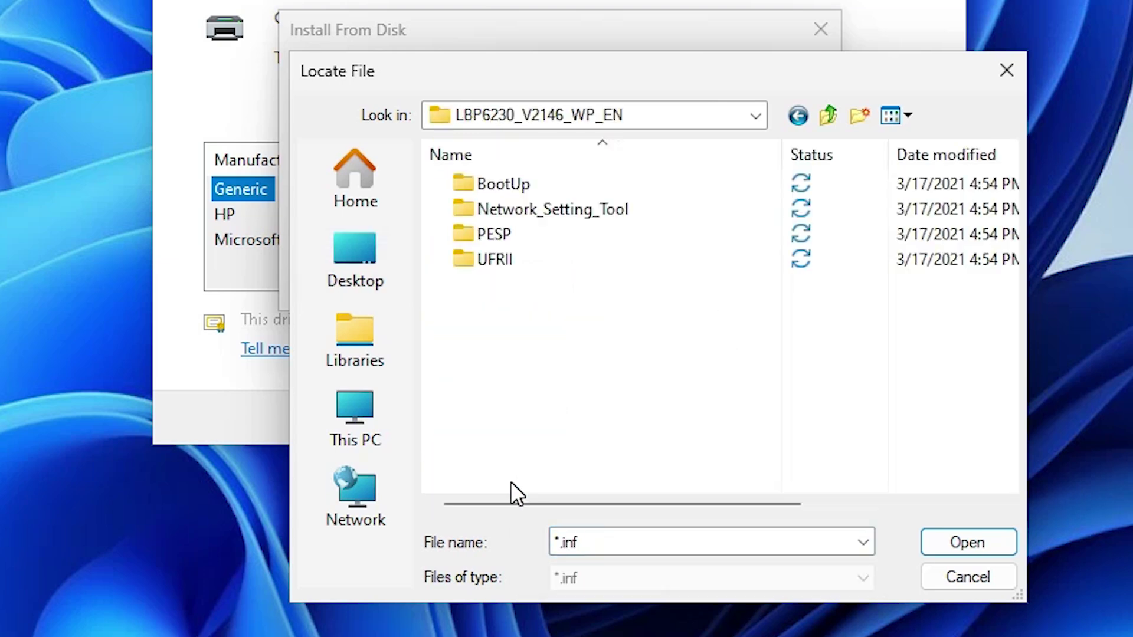
# - Load CNLB0KA64.INF from UFRII\uk_eng\x64\Driver so Canon LBP6230/6240 is listed
pyautogui.doubleClick(507, 264)
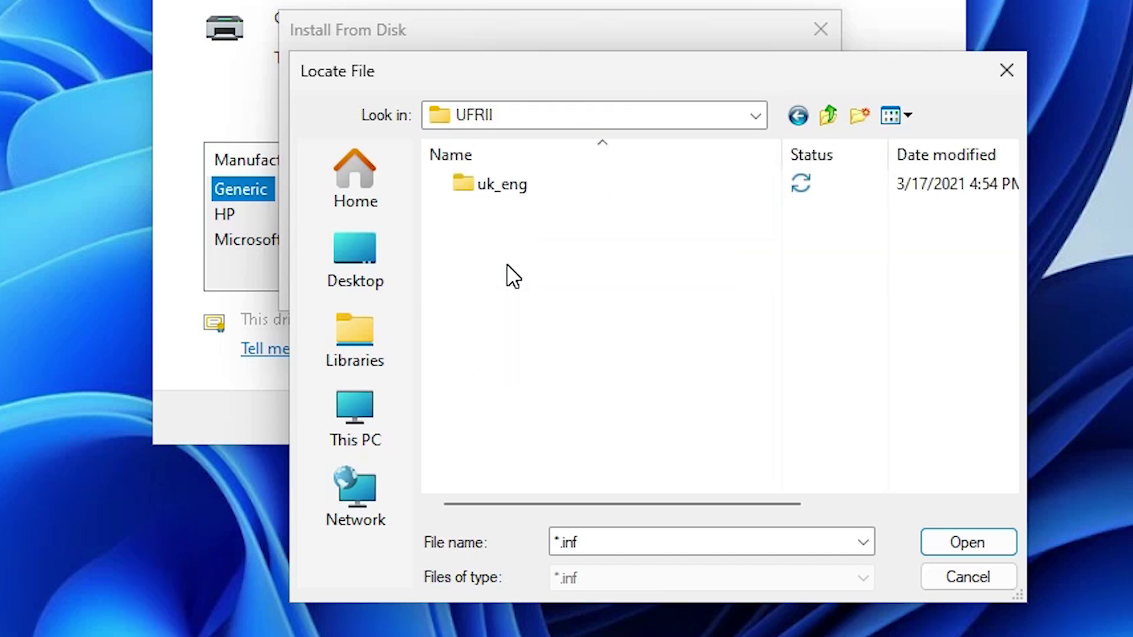
pyautogui.doubleClick(513, 192)
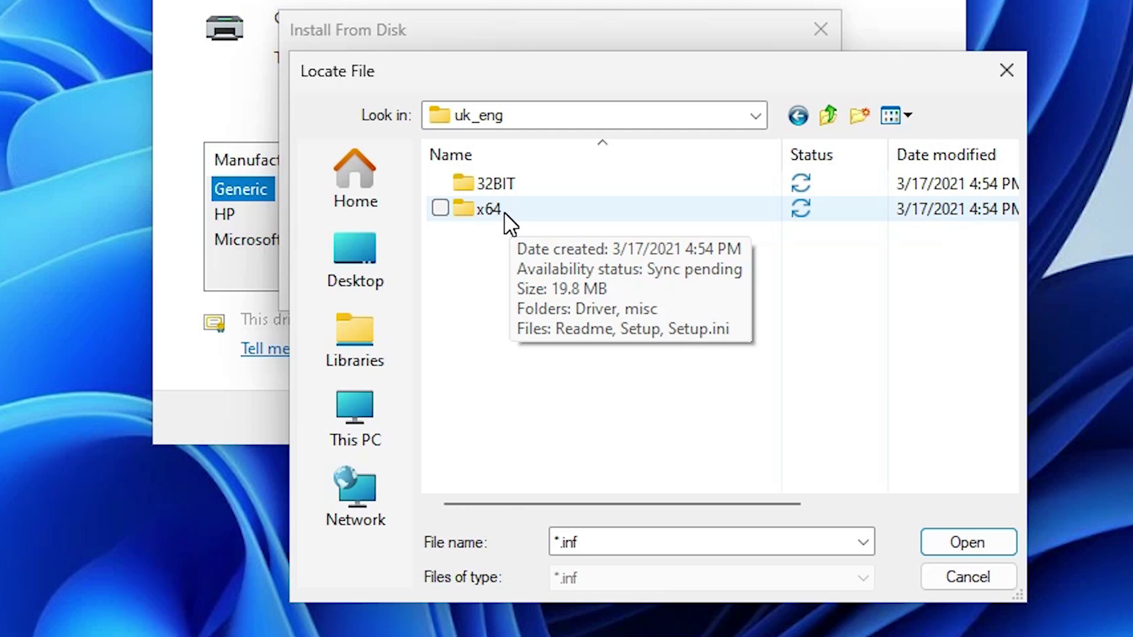
pyautogui.doubleClick(504, 212)
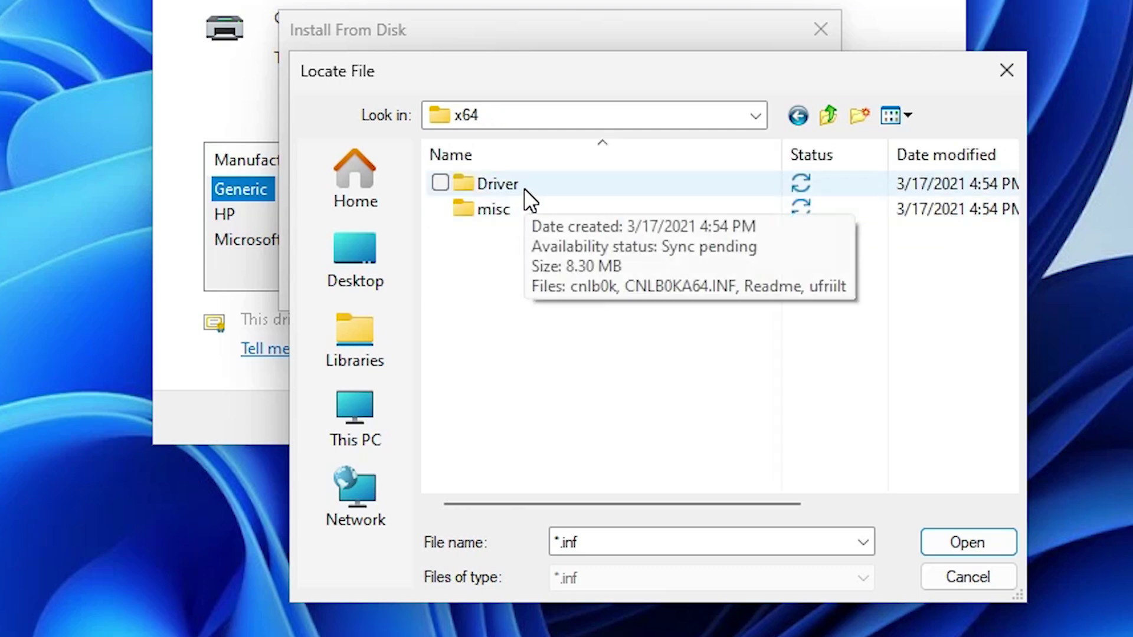
pyautogui.doubleClick(530, 199)
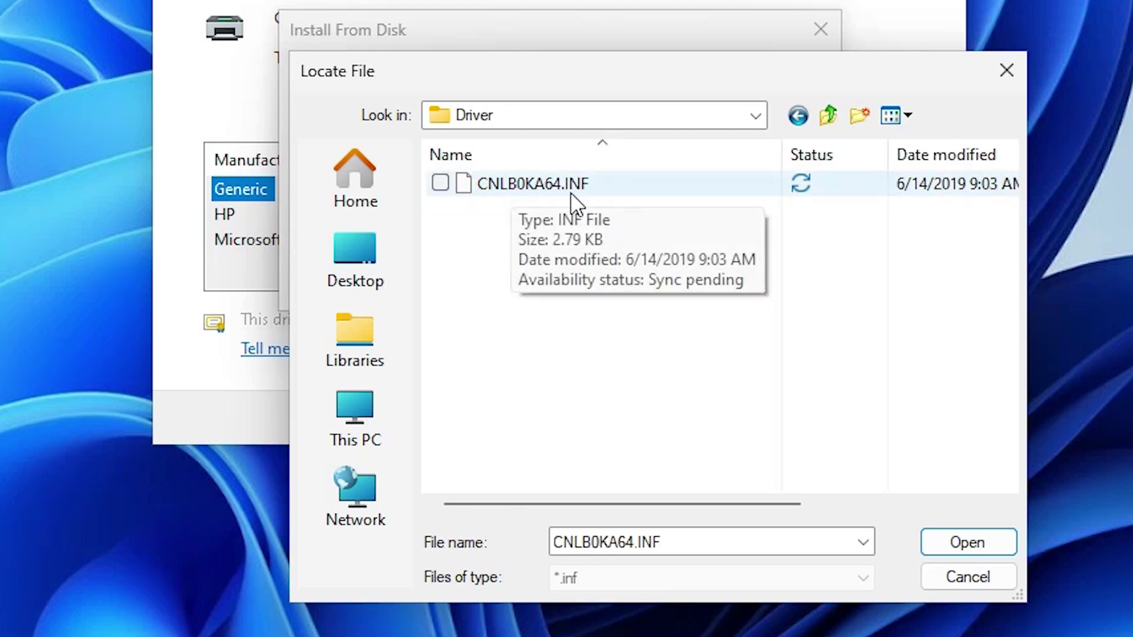
pyautogui.click(511, 190)
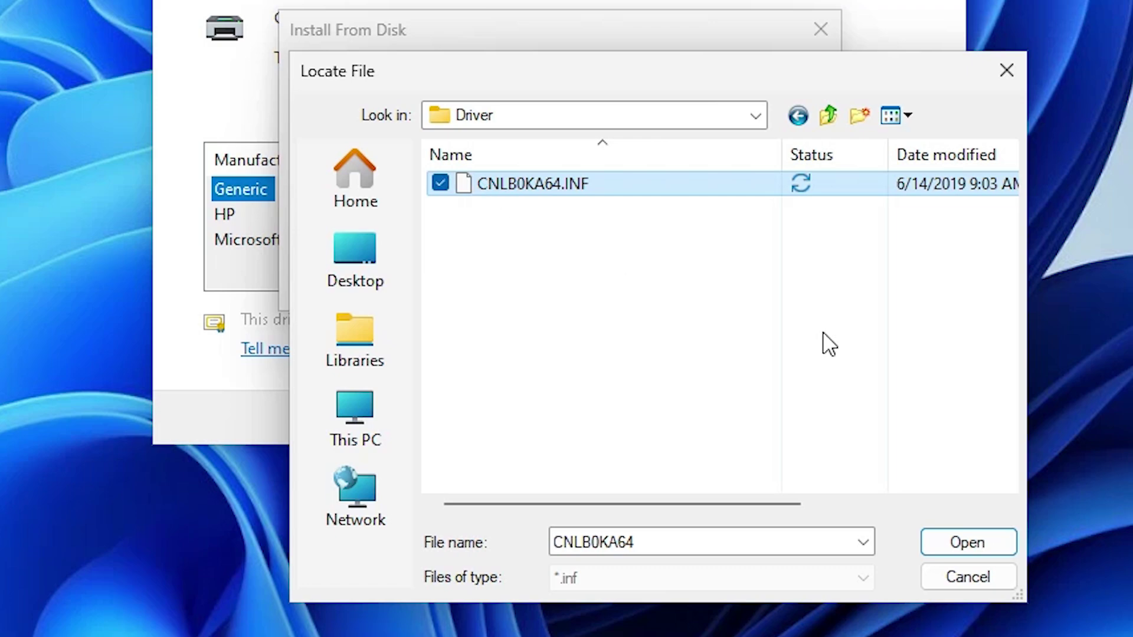
pyautogui.click(967, 543)
pyautogui.click(813, 251)
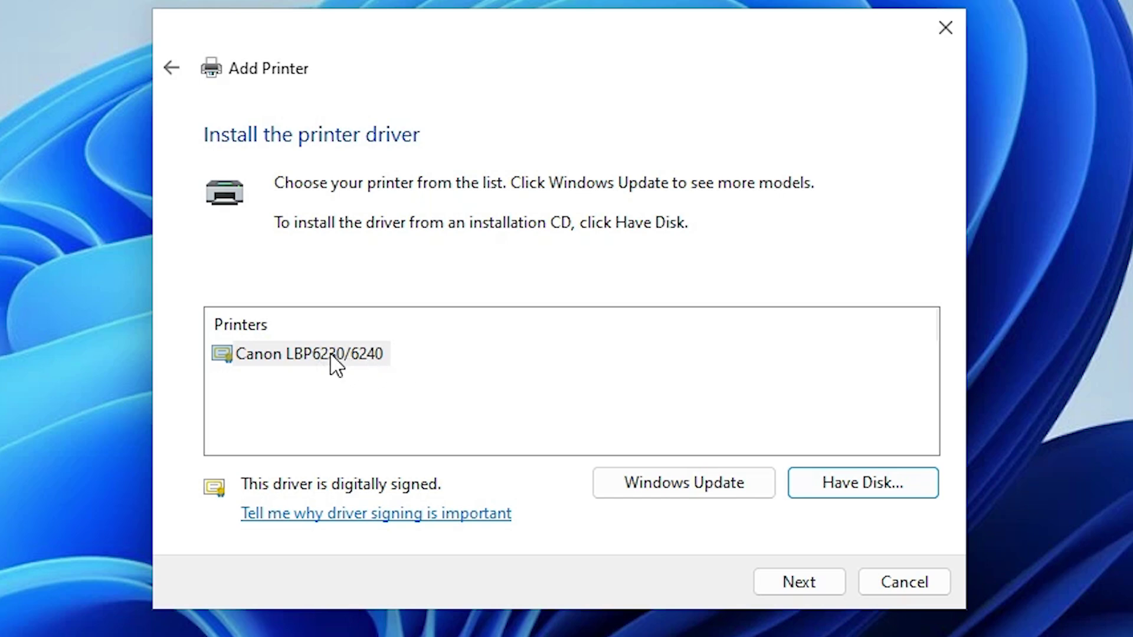
# - Install the Canon LBP6230/6240 driver, renaming the printer to 'Canon LBP6230dn'
pyautogui.click(354, 362)
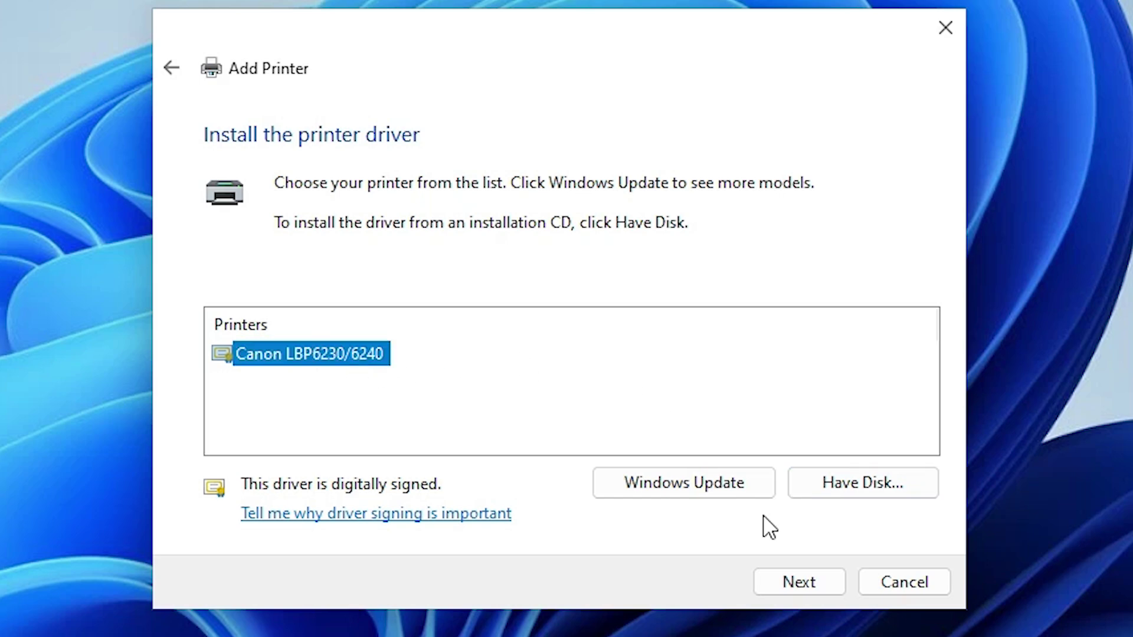
pyautogui.click(795, 580)
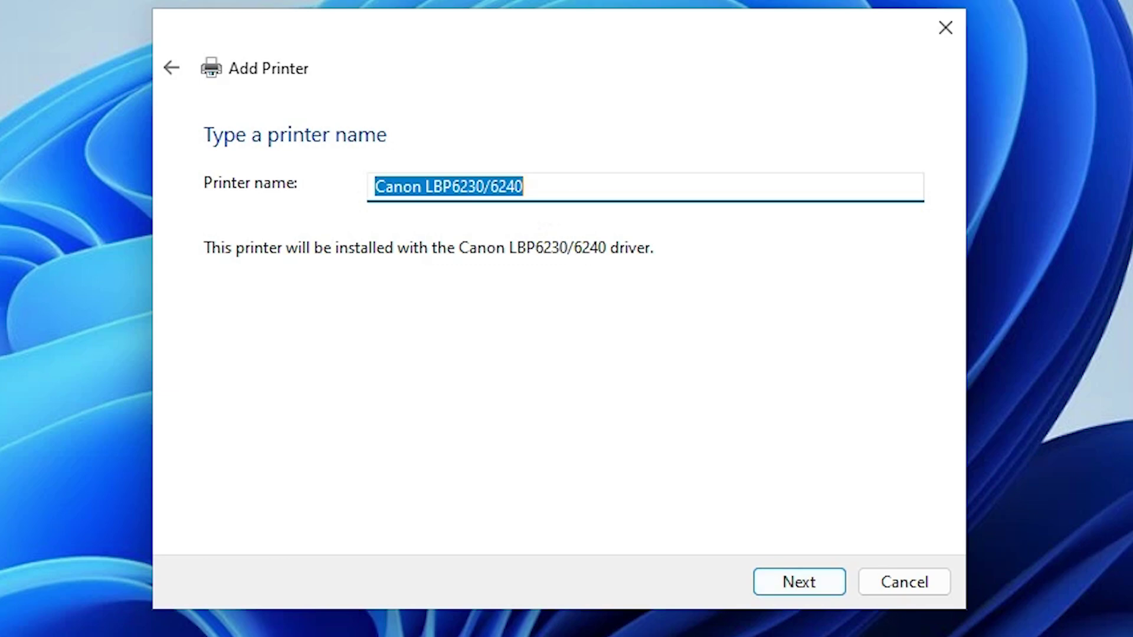
pyautogui.click(524, 186)
pyautogui.moveTo(482, 187); pyautogui.dragTo(632, 201)
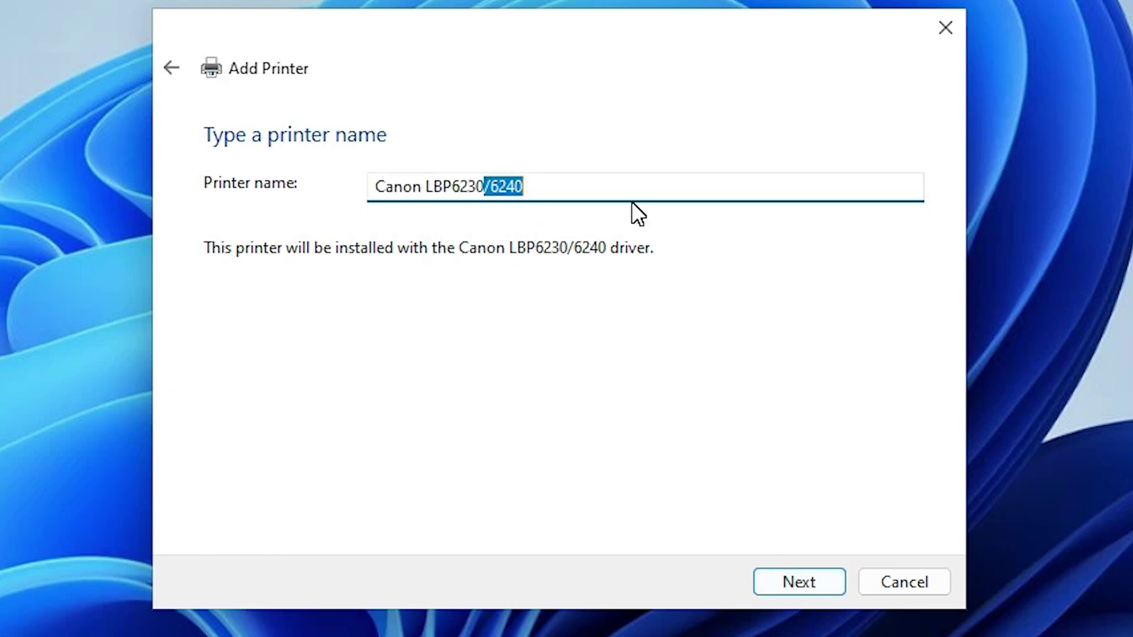
pyautogui.write('dn')
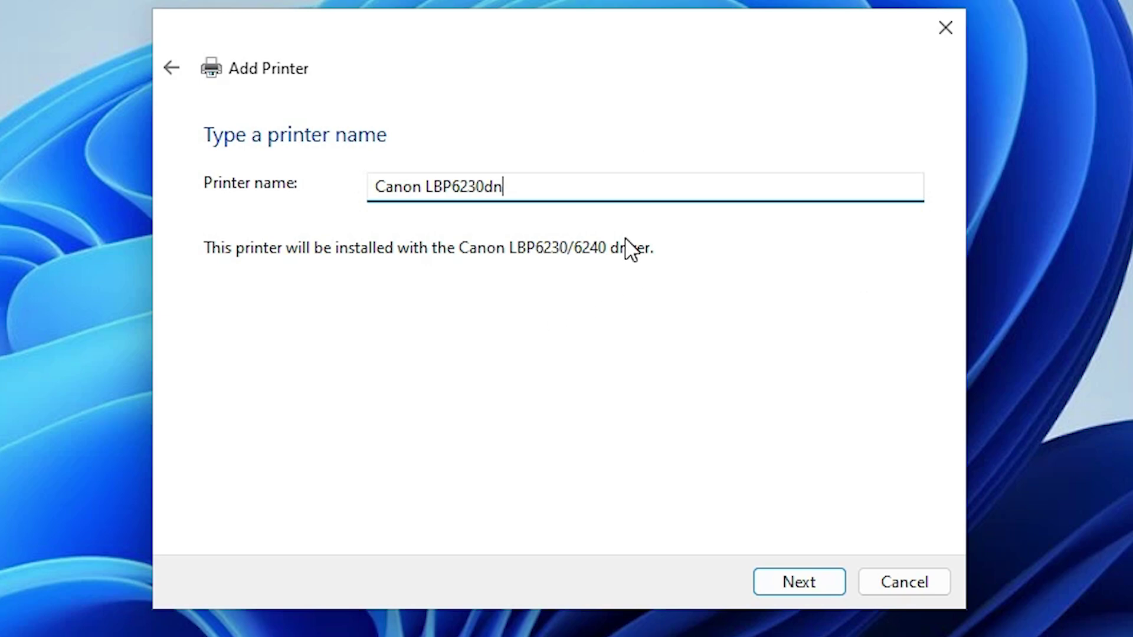
pyautogui.click(806, 576)
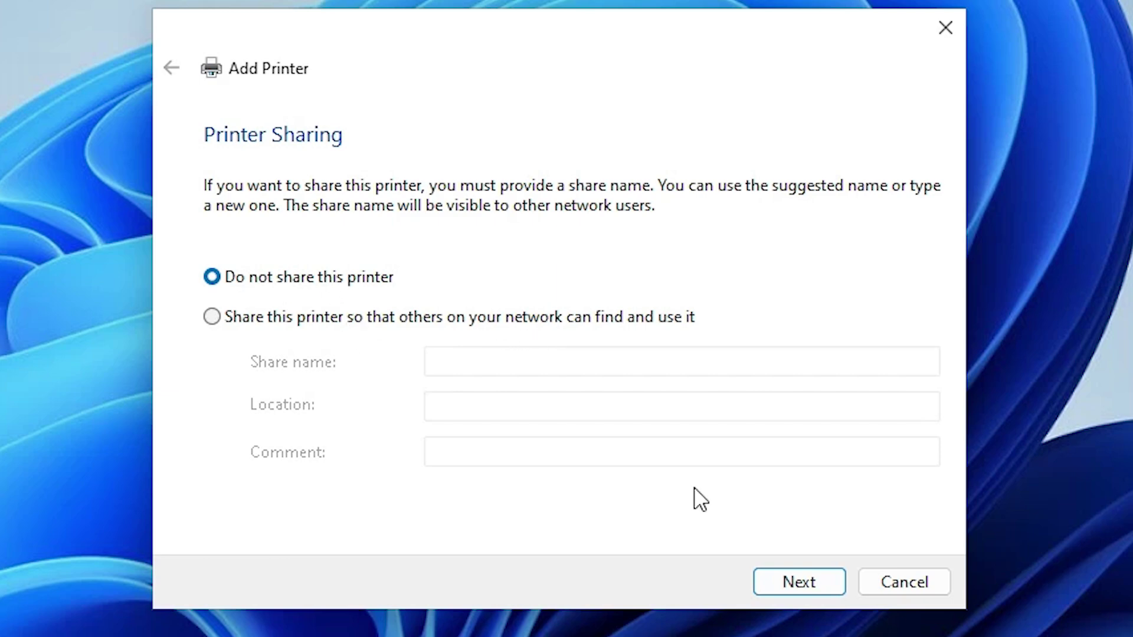
# - Complete the wizard with Canon LBP6230dn left unshared, then restart Windows
pyautogui.click(818, 591)
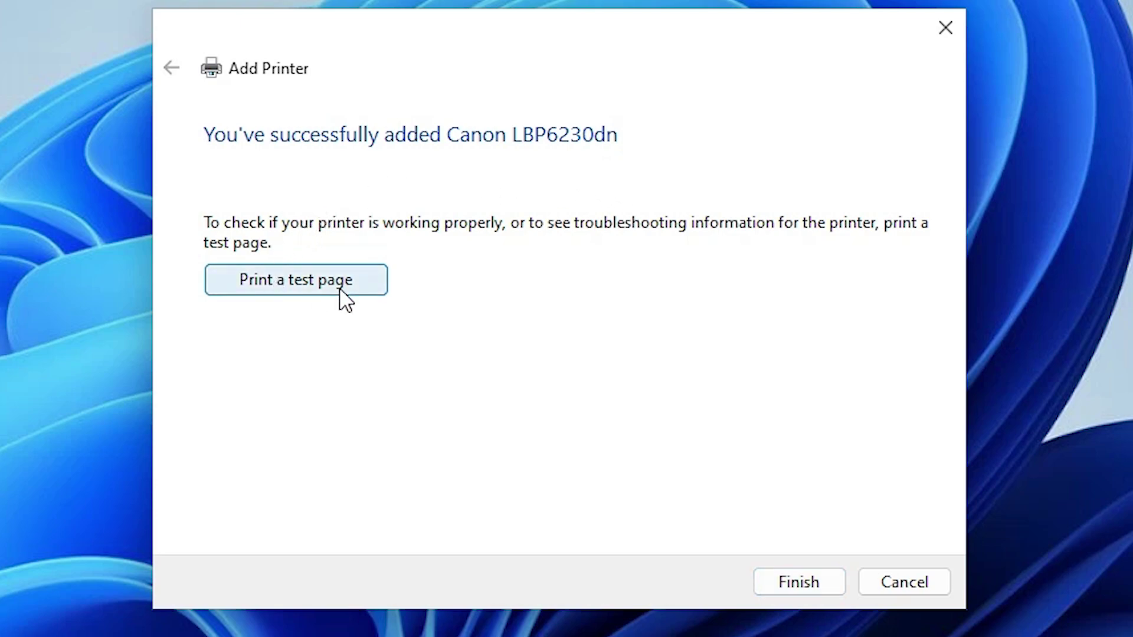
pyautogui.click(782, 582)
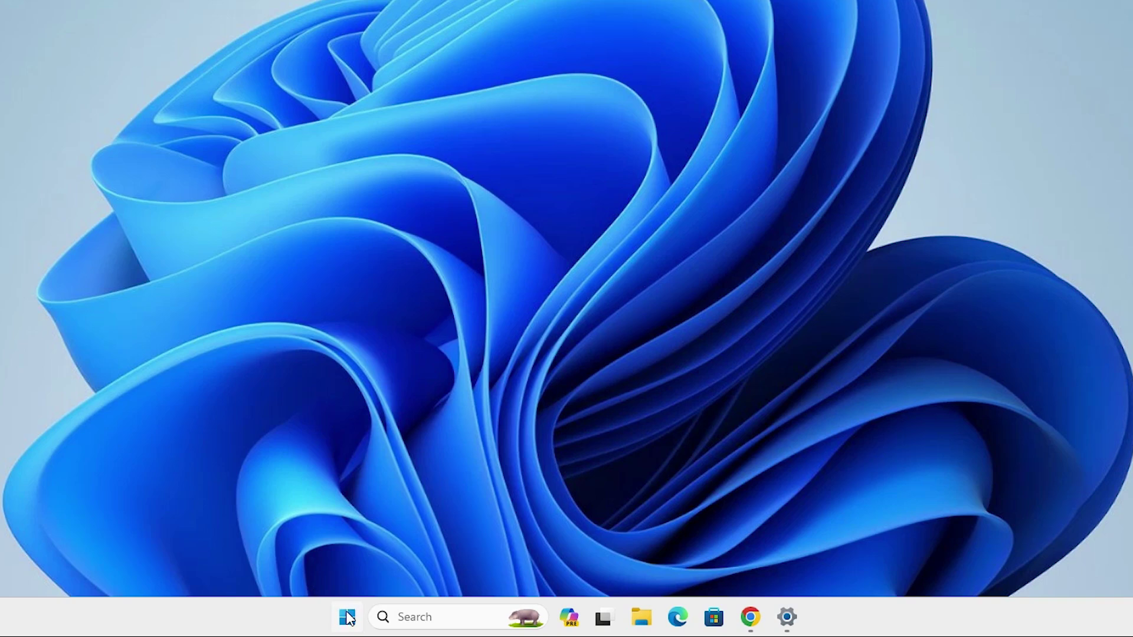
pyautogui.click(347, 617)
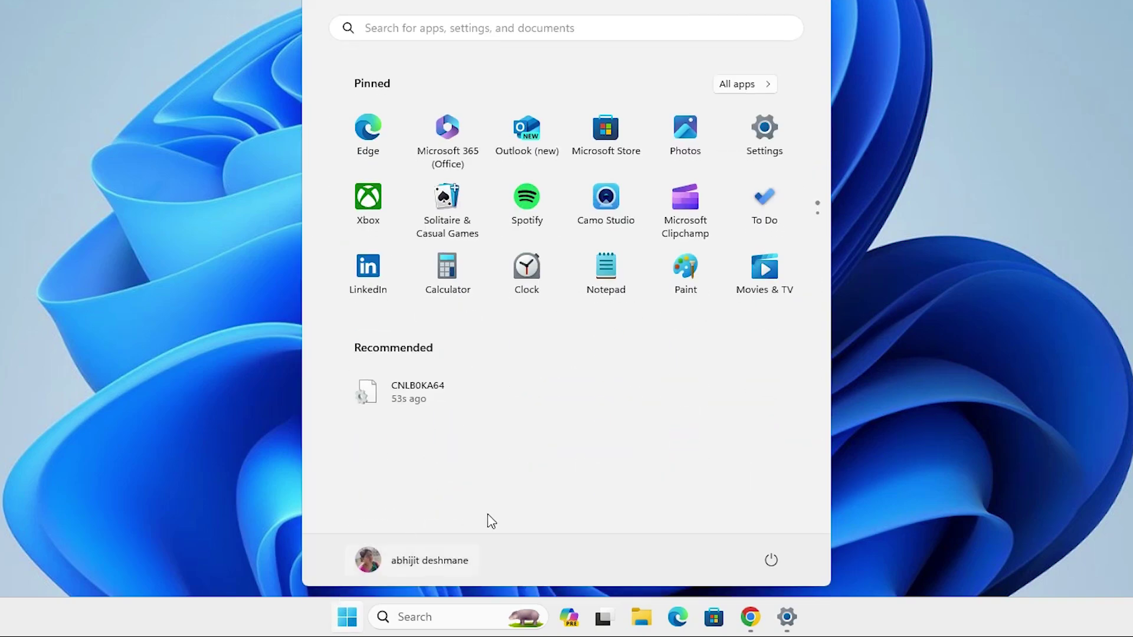
pyautogui.click(771, 560)
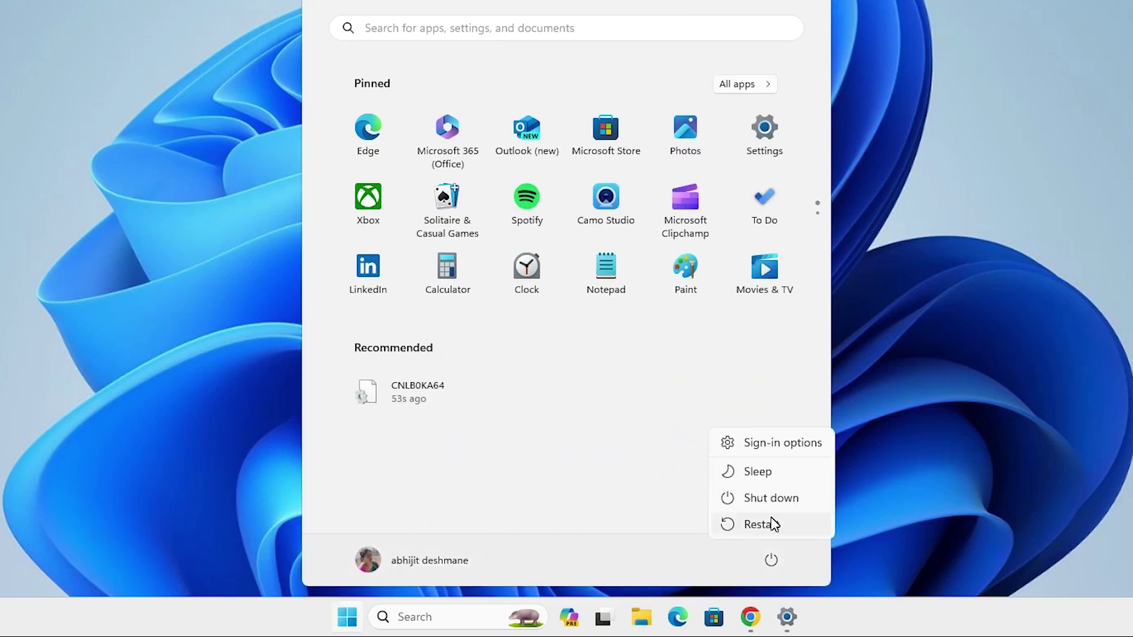
pyautogui.click(771, 522)
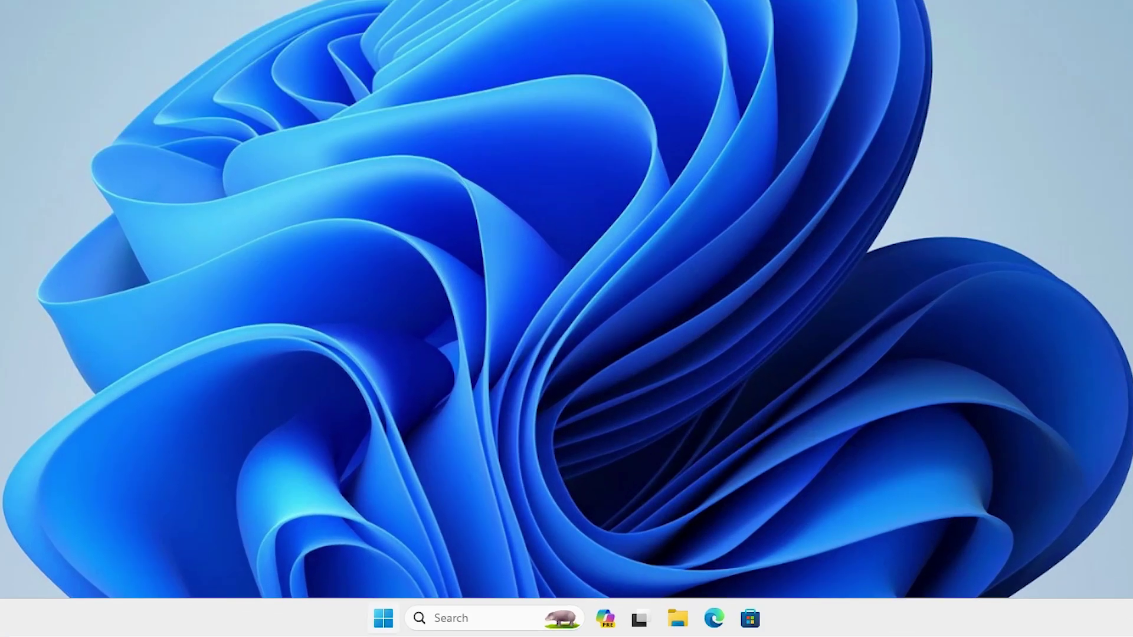
# - Search 'pri' from Start and open Printers & scanners, showing Canon LBP6230dn and HP DJ 2131
pyautogui.click(434, 626)
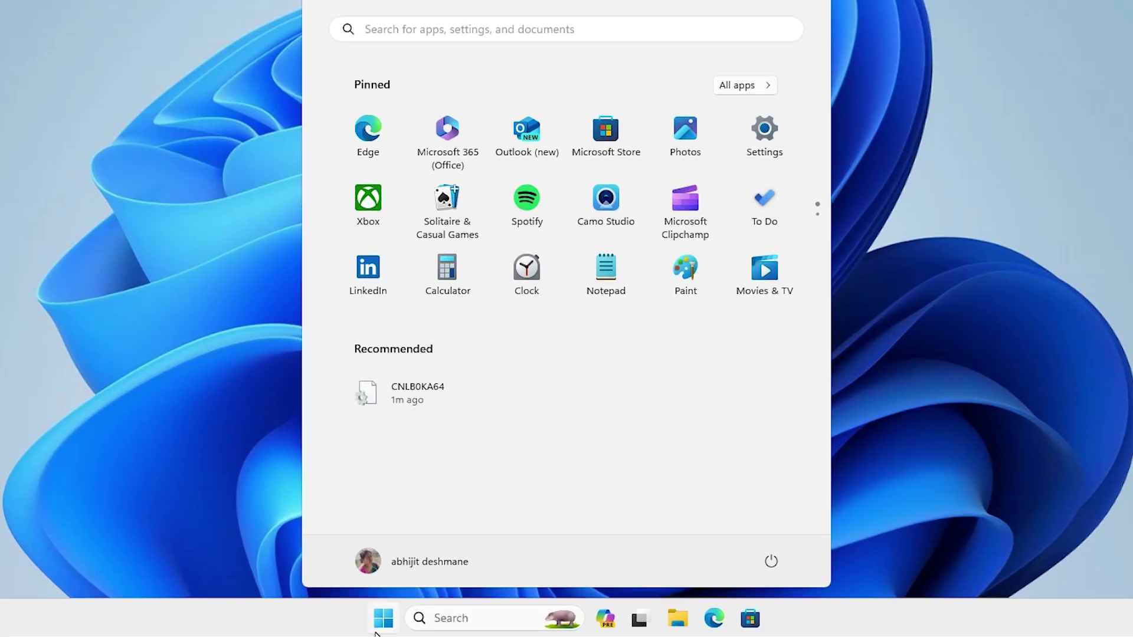
pyautogui.write('pri')
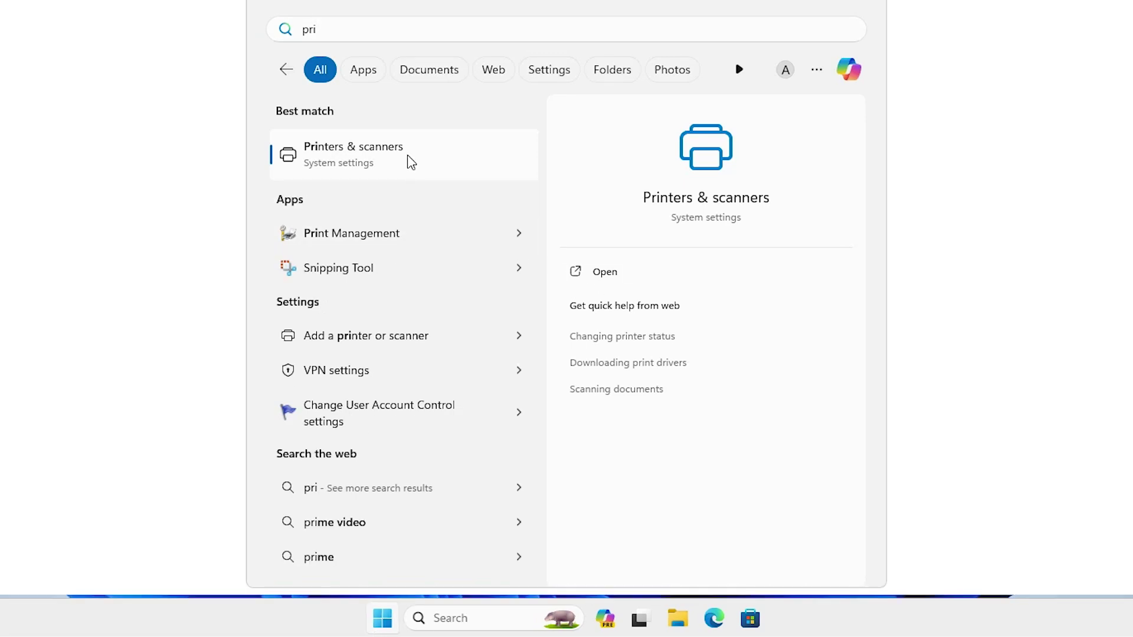
pyautogui.click(411, 162)
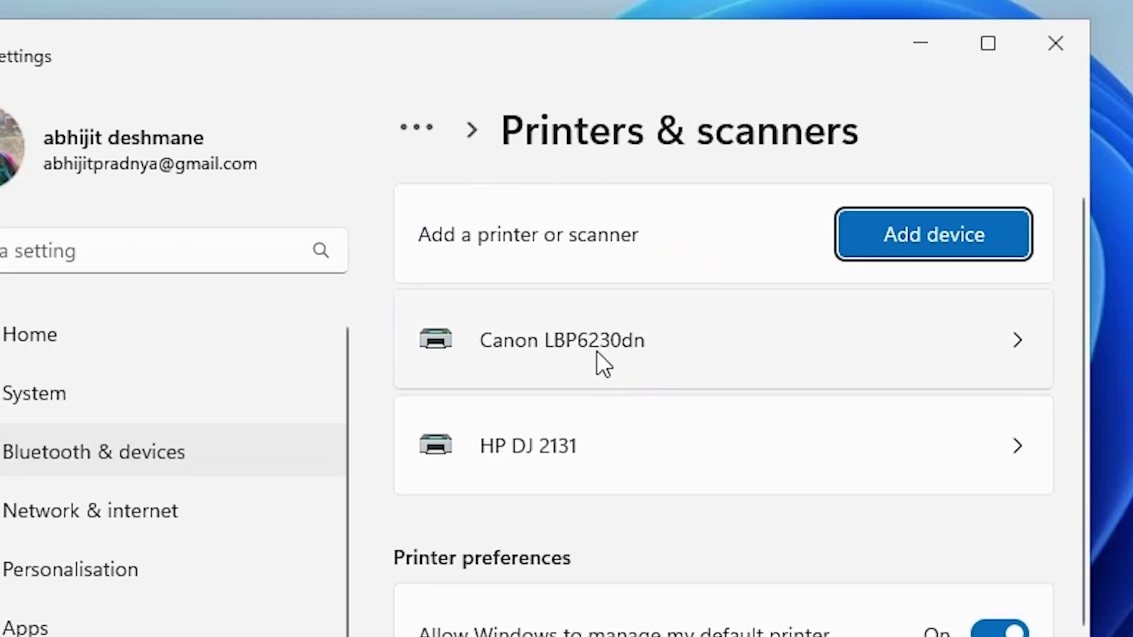